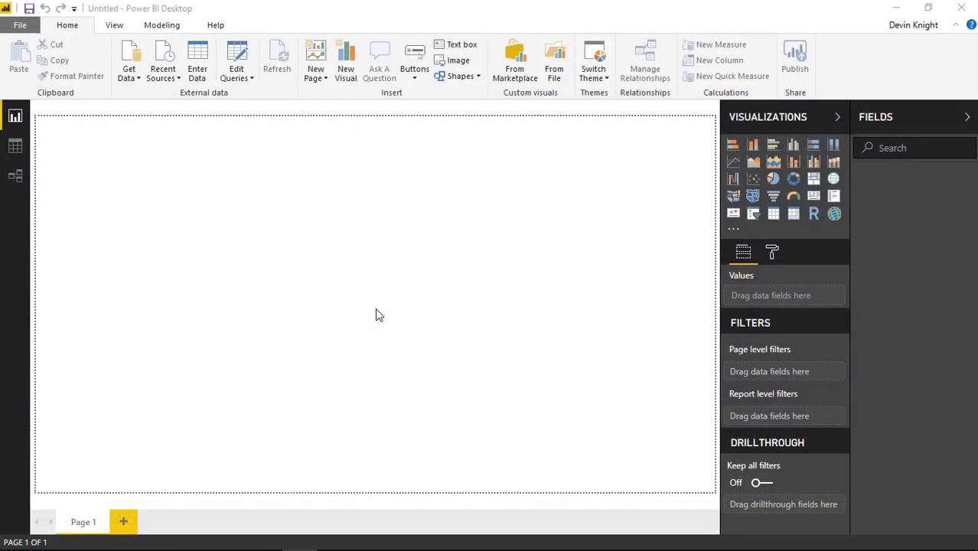
Step: Import the Country Stats table from the Country Progress.xlsx workbook
click(131, 77)
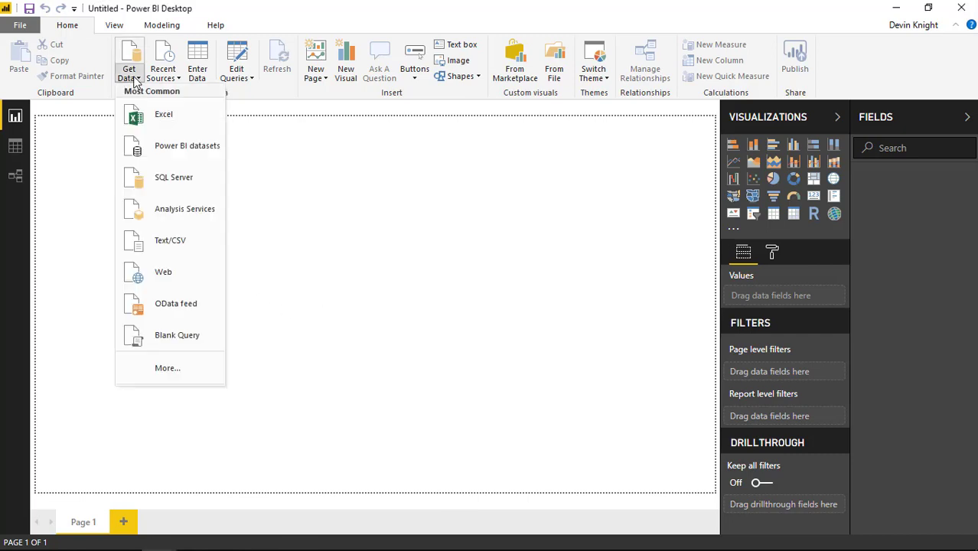
click(143, 119)
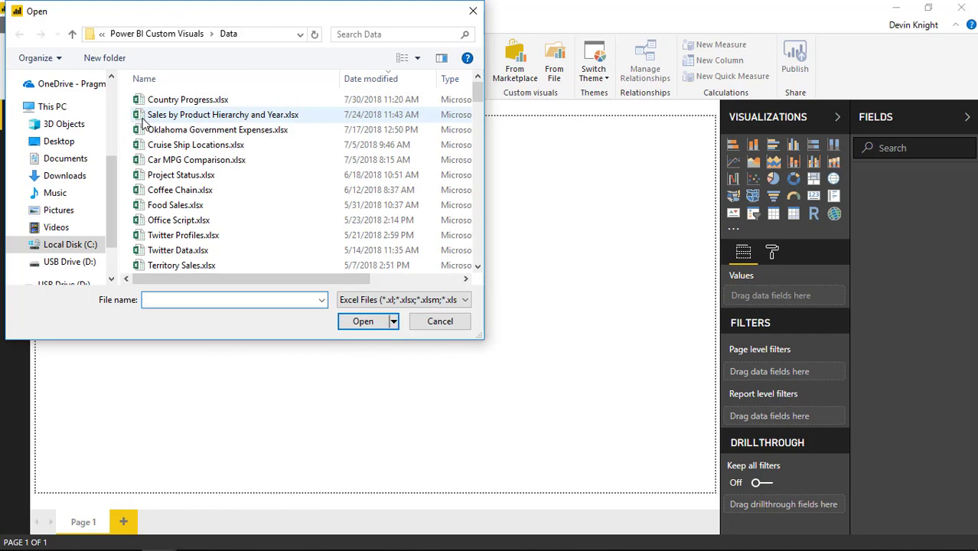
click(169, 102)
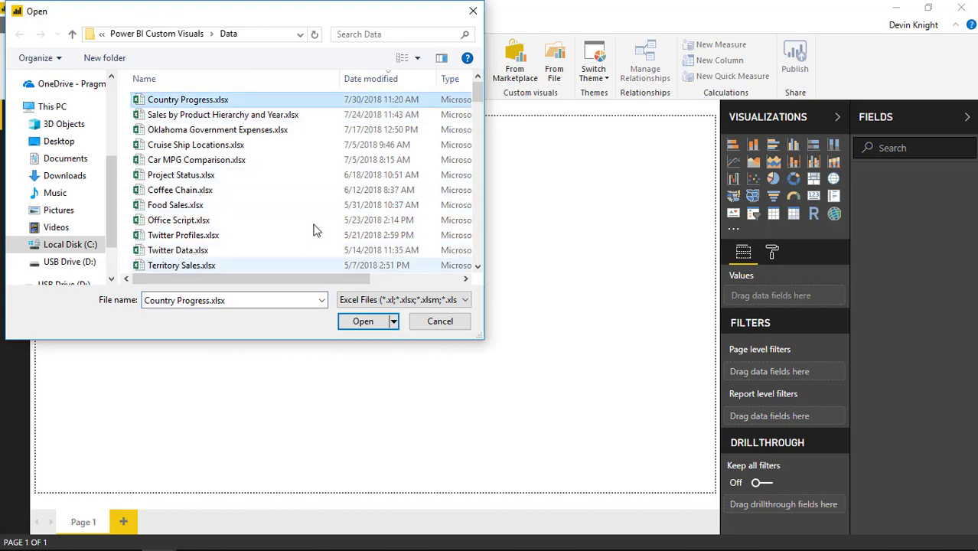
click(364, 322)
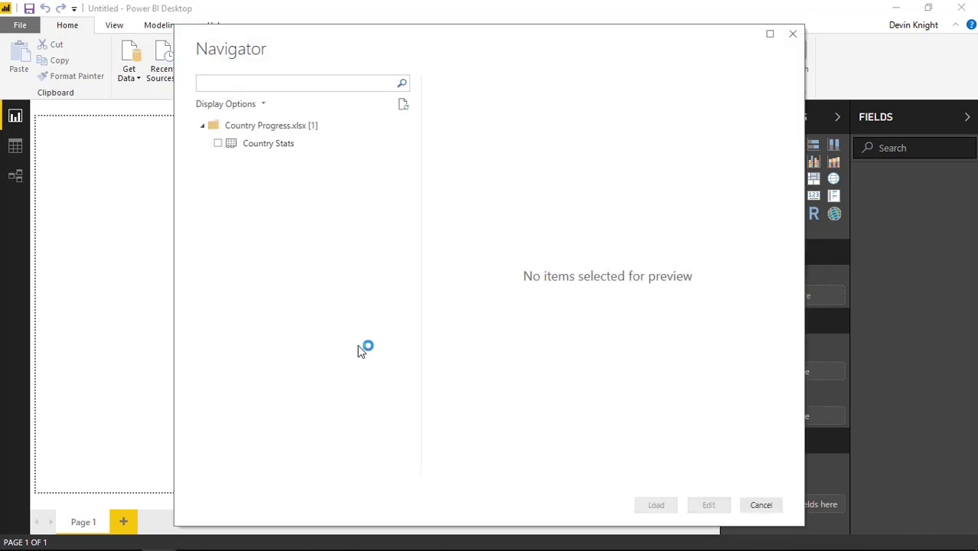
click(256, 143)
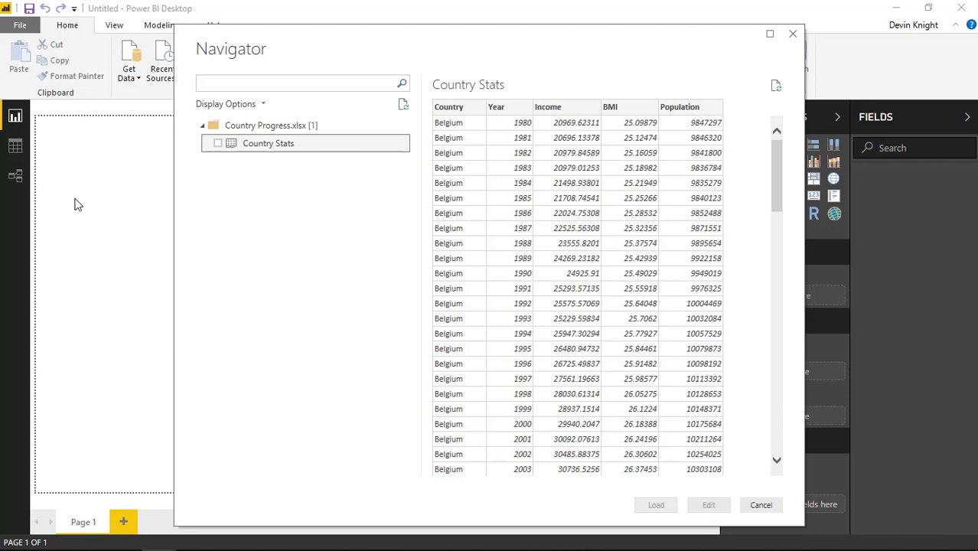
click(218, 146)
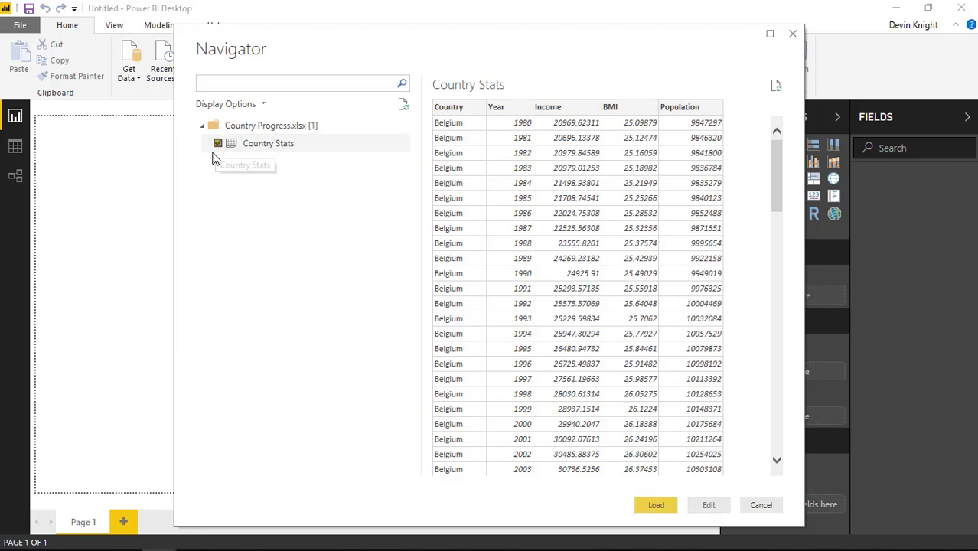
click(656, 506)
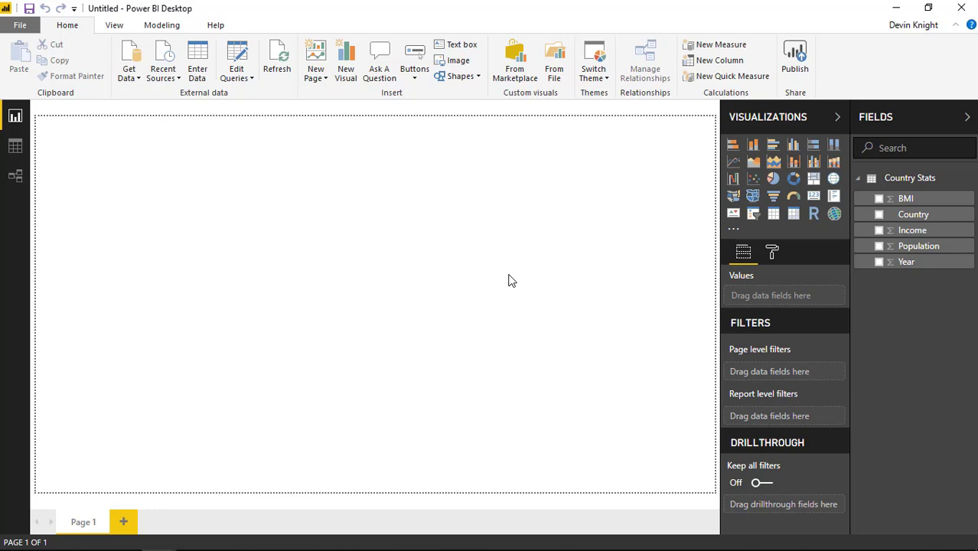
Step: Search the marketplace for 'small multiple' and add the Small Multiple Line Chart visual
click(526, 82)
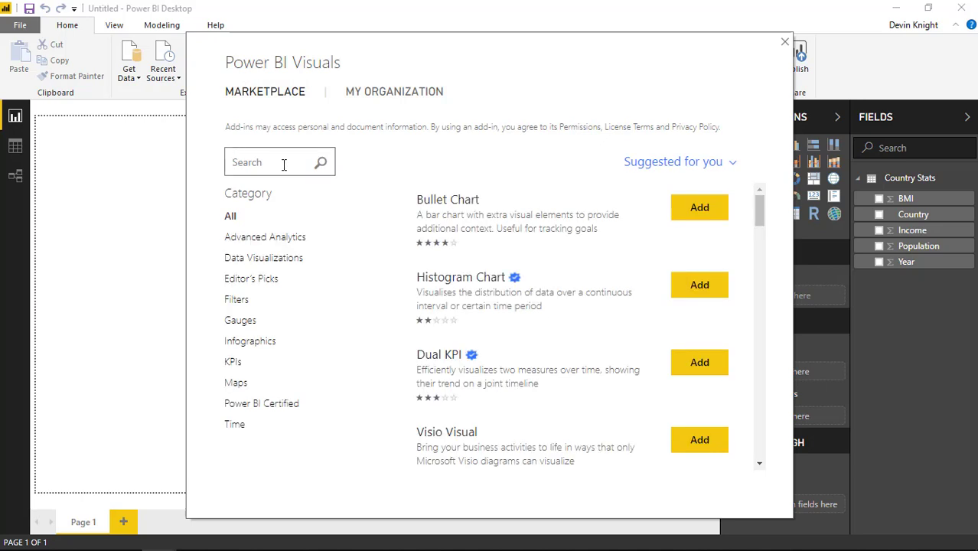
text(small multiple)
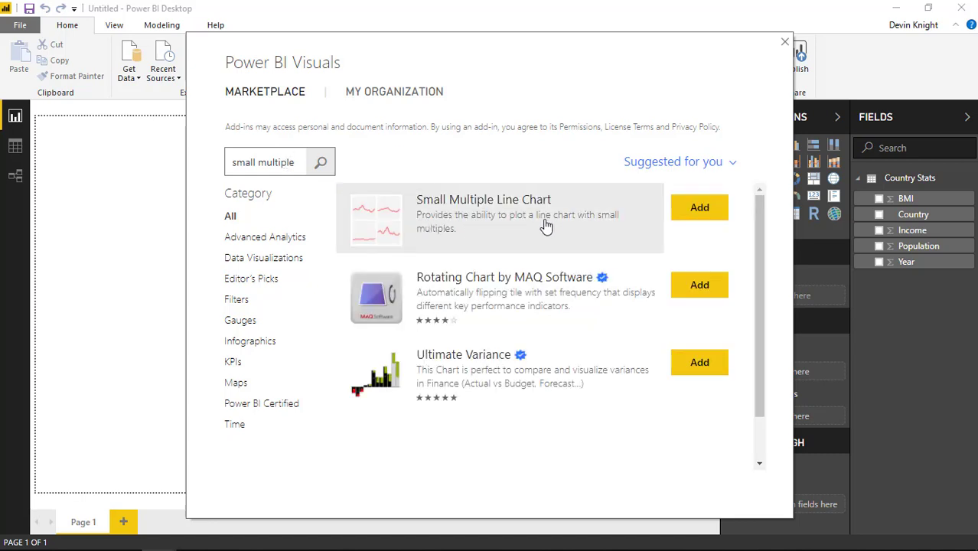
click(699, 210)
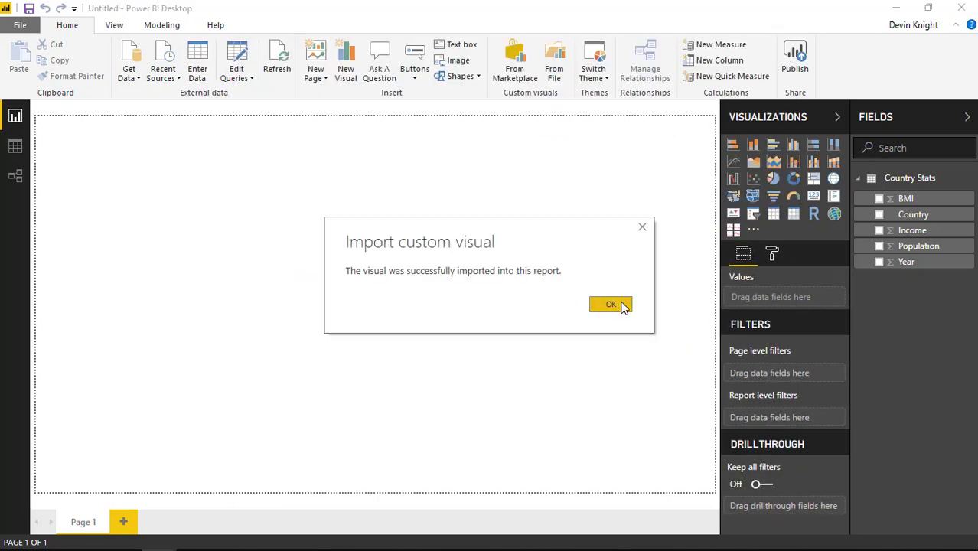
click(621, 304)
Step: Place an enlarged Small Multiple Line Chart with Income as values, Year as axis, Country as multiples
click(734, 232)
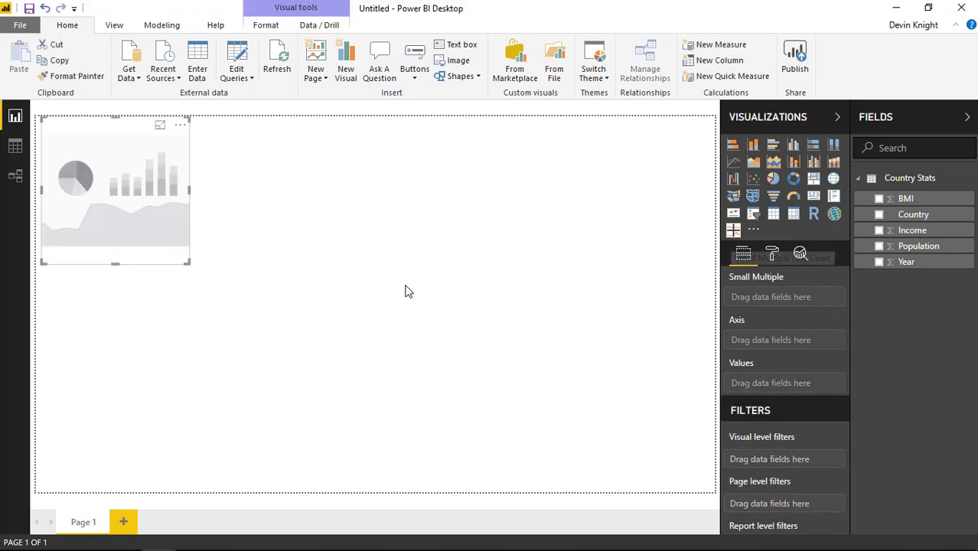
drag(188, 262, 440, 487)
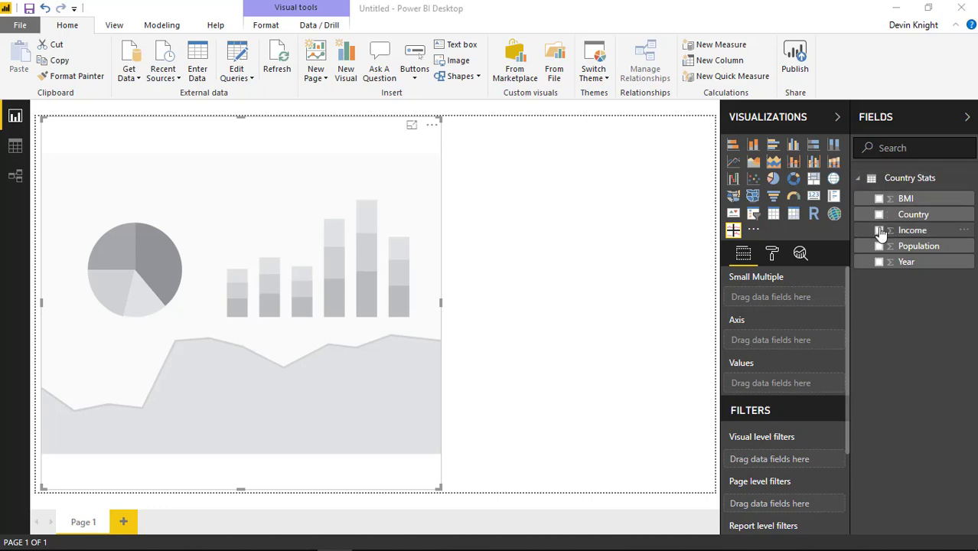
mouse_move(880, 231)
mouse_down()
mouse_move(793, 423)
mouse_move(791, 385)
mouse_up()
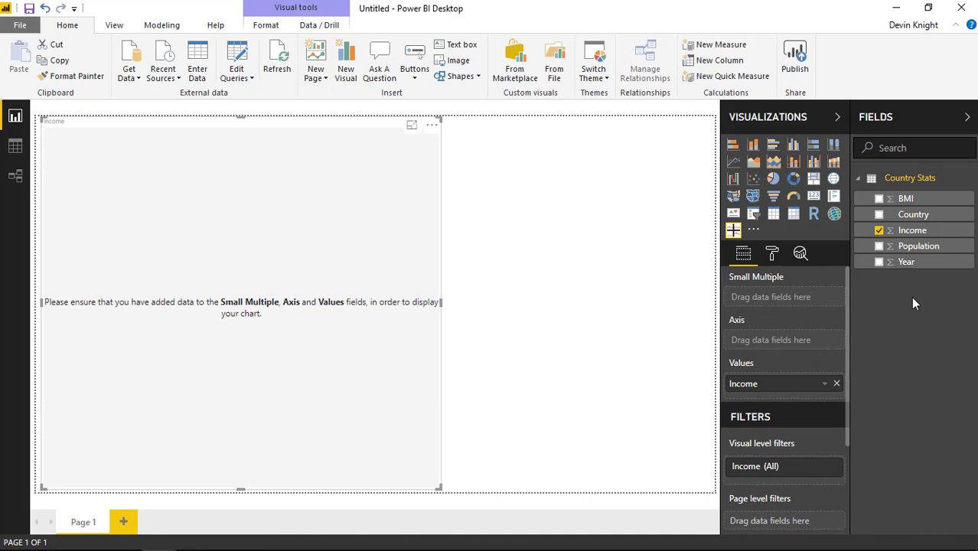
drag(911, 262, 812, 346)
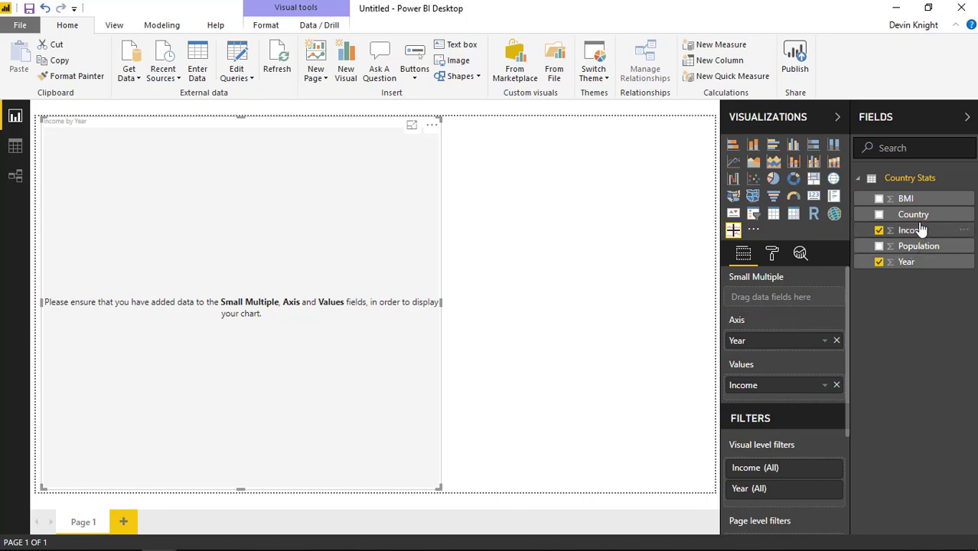
drag(915, 216, 815, 307)
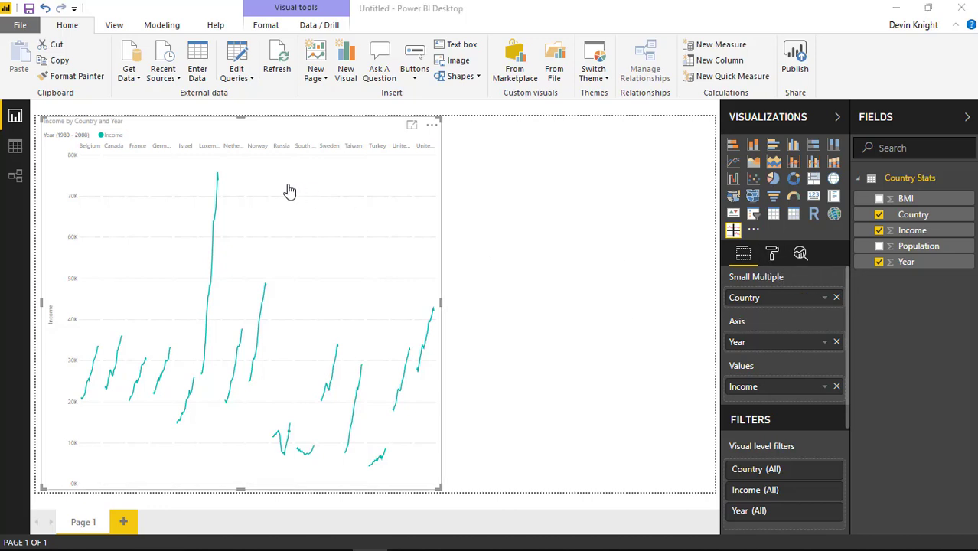
Step: Set the Small Multiples panels-per-row so country panels lay out five per row
click(772, 256)
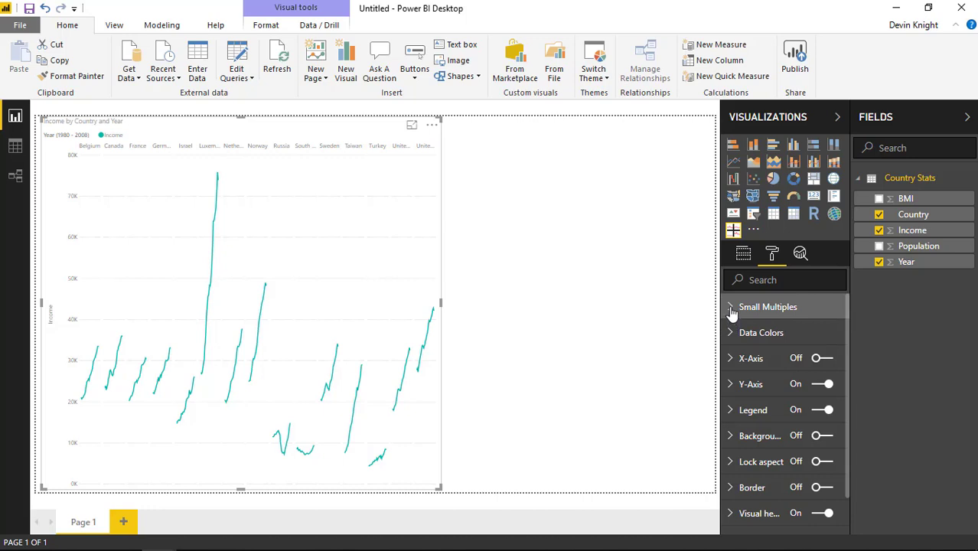
click(731, 307)
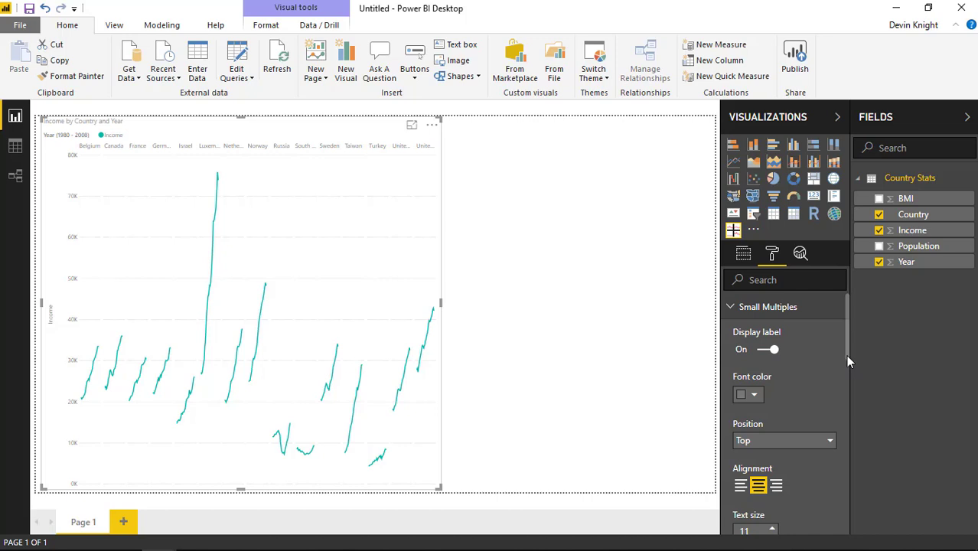
drag(846, 355, 840, 424)
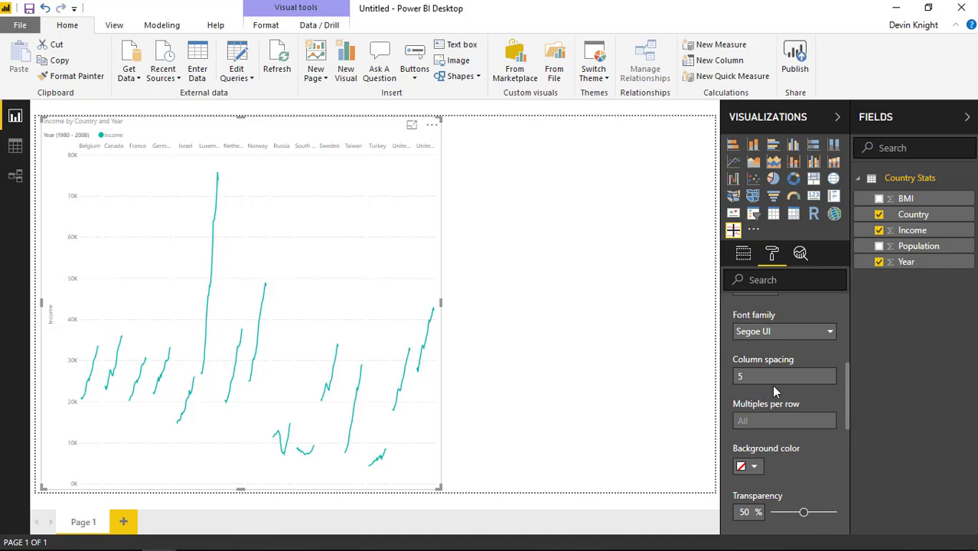
mouse_move(845, 399)
mouse_down()
mouse_move(839, 387)
mouse_move(840, 398)
mouse_up()
click(766, 451)
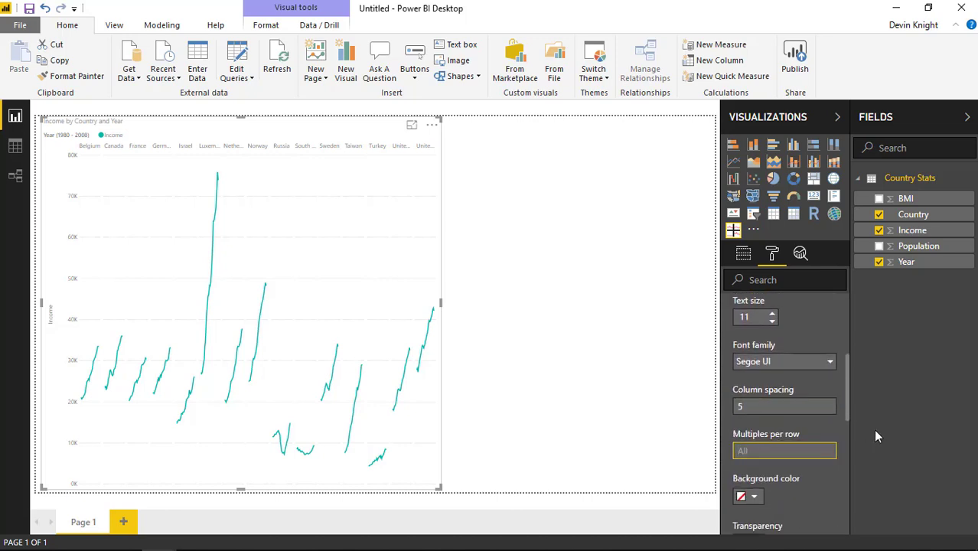
text(4)
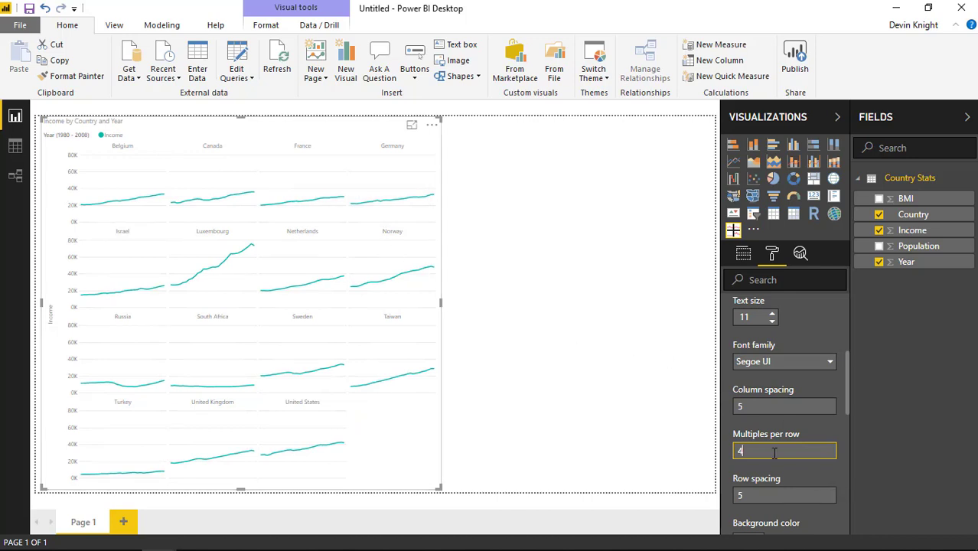
key(BackSpace)
text(3)
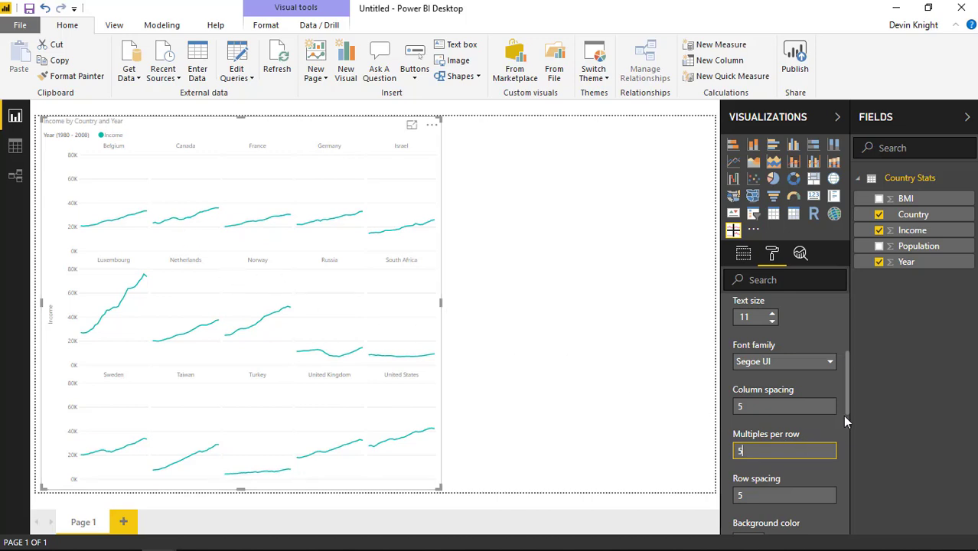
drag(847, 404, 846, 391)
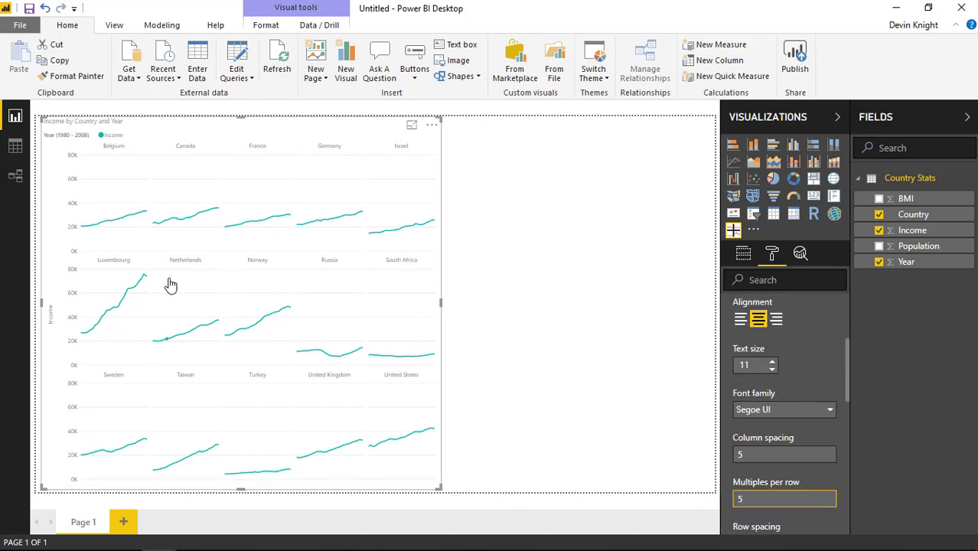
scroll(813, 411, up, 2)
scroll(810, 405, up, 2)
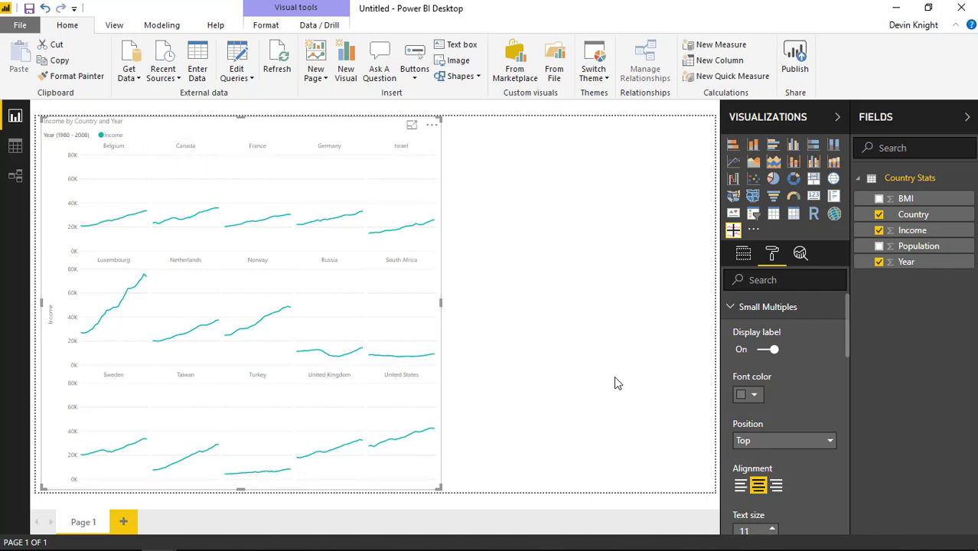
Step: Make the country labels black, centred, placed below each panel, at text size 14
click(830, 442)
click(797, 472)
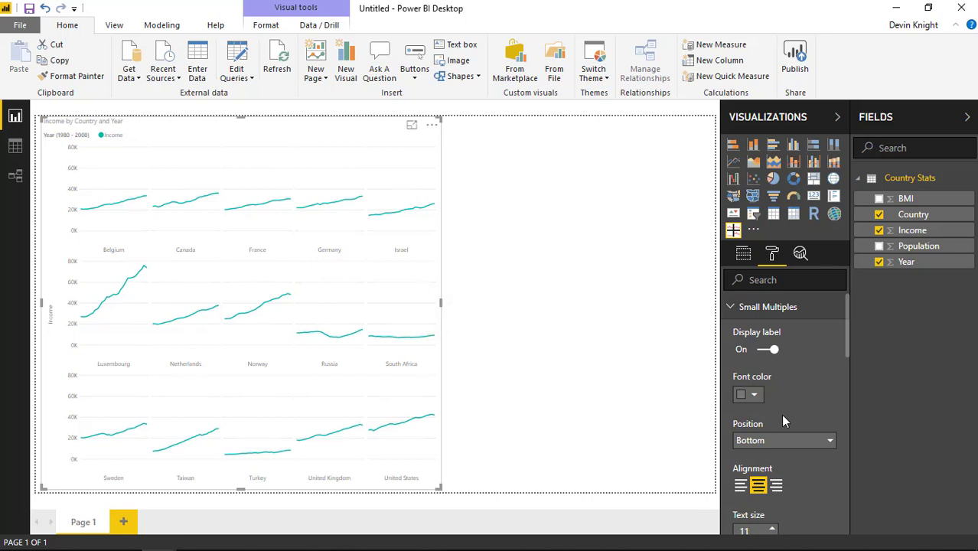
click(754, 396)
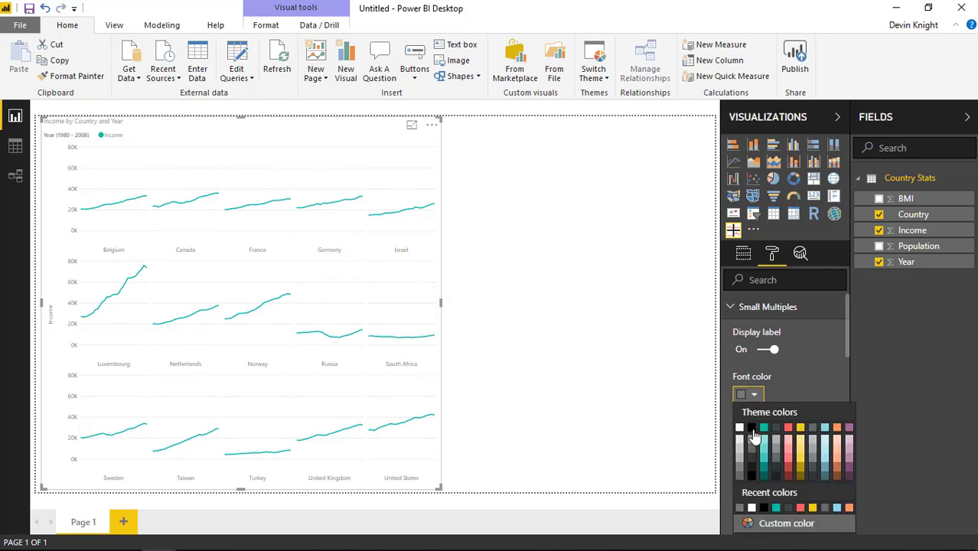
click(752, 427)
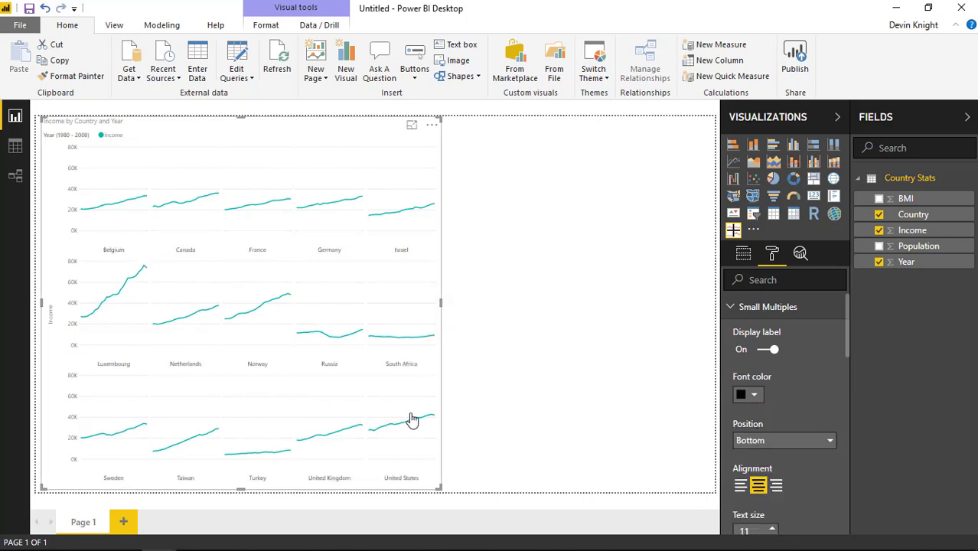
click(773, 352)
click(770, 351)
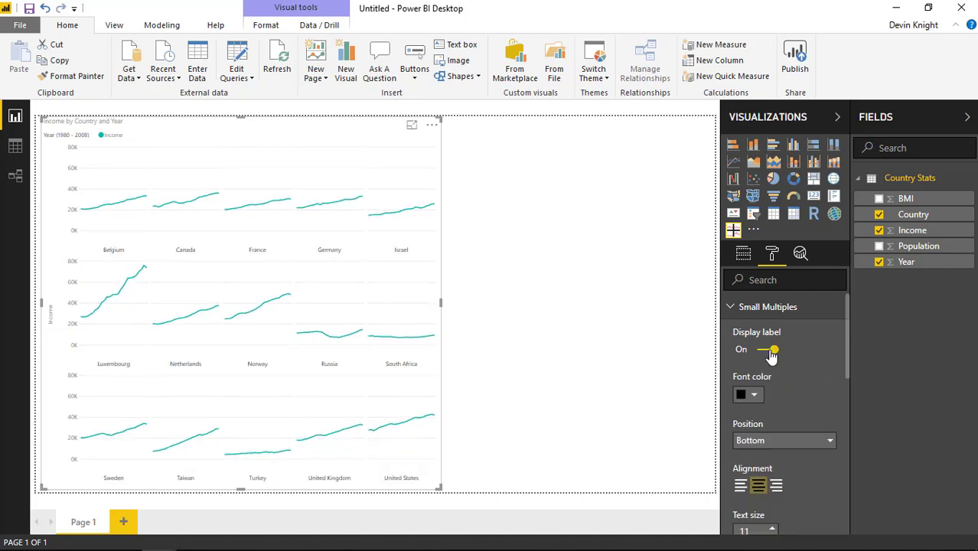
scroll(789, 382, down, 1)
scroll(808, 393, down, 2)
click(741, 345)
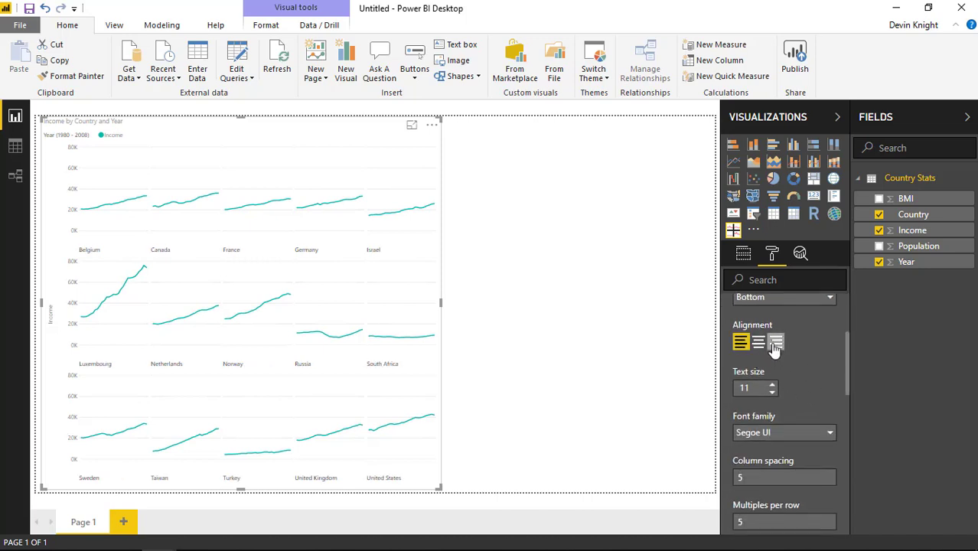
click(759, 343)
scroll(816, 410, down, 2)
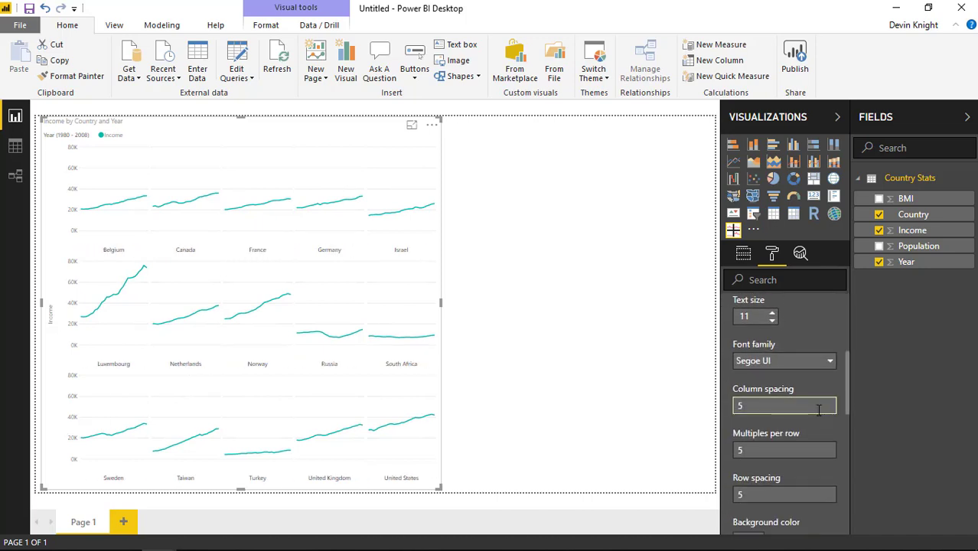
click(772, 316)
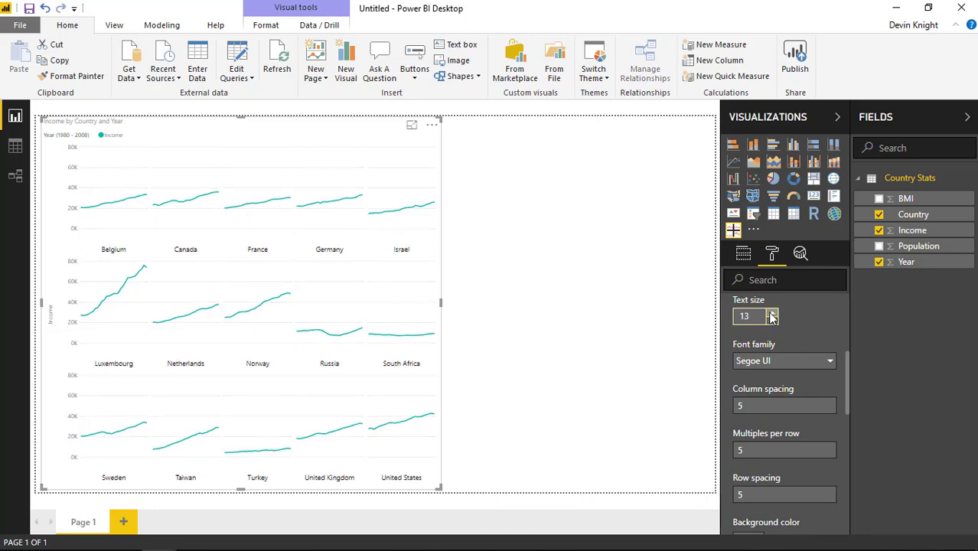
click(772, 315)
Step: Set column and row spacing to 20 and widen the chart across the page
click(747, 401)
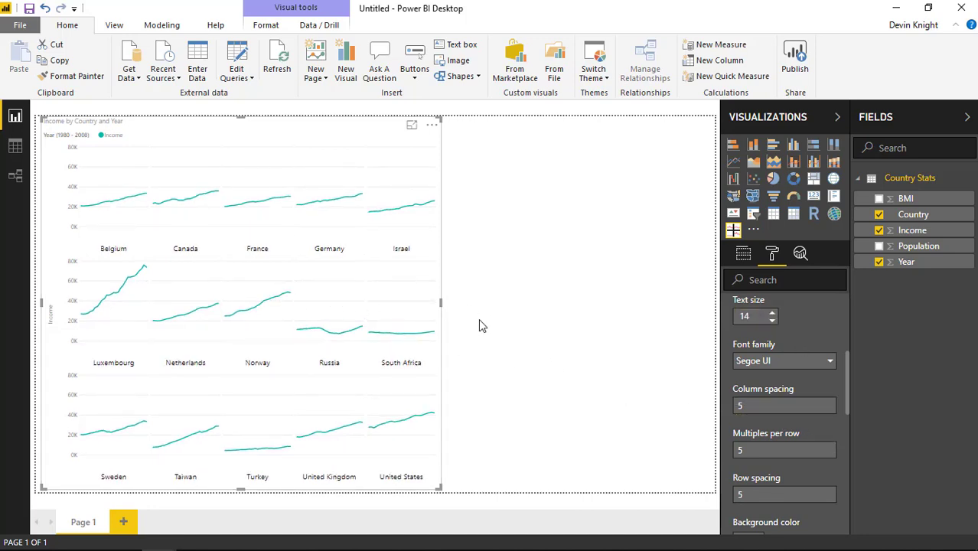
drag(750, 406, 639, 406)
text(20)
key(Return)
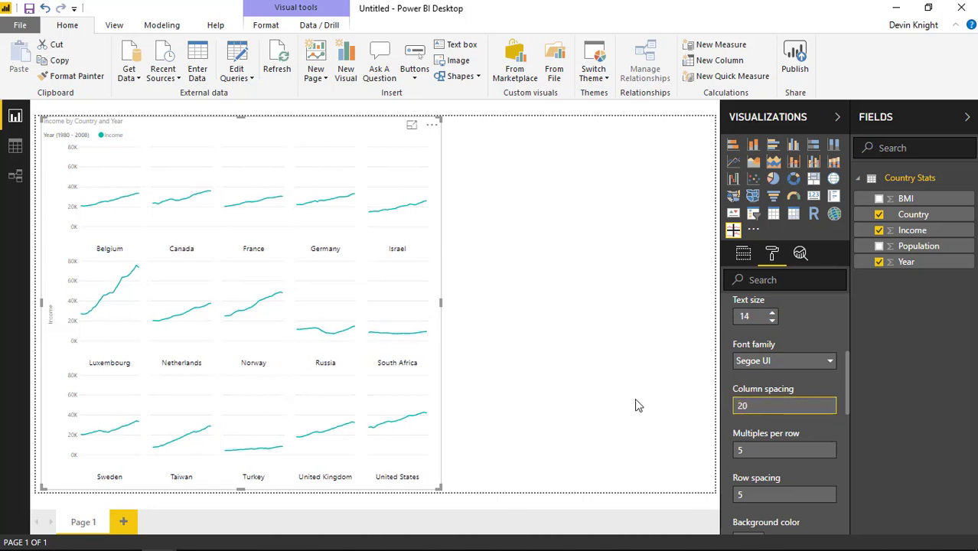
drag(757, 494, 643, 493)
text(20)
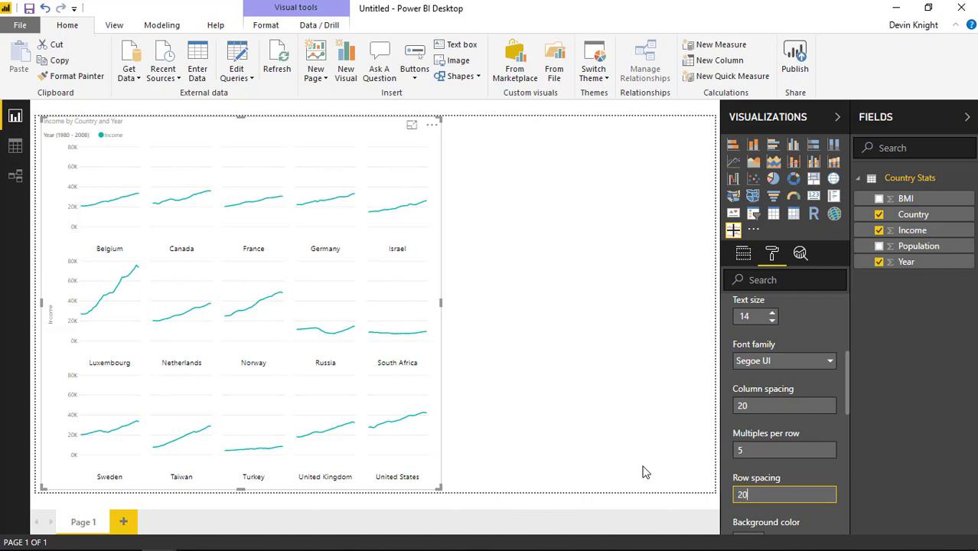
key(Return)
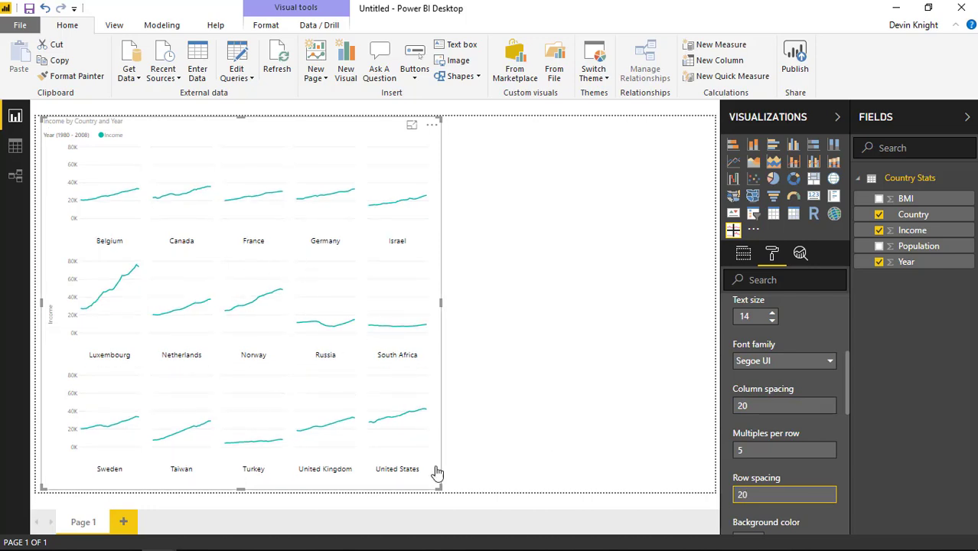
drag(441, 485, 603, 492)
click(773, 453)
Step: Give the panels a light pink background with about 81% transparency
scroll(775, 449, down, 3)
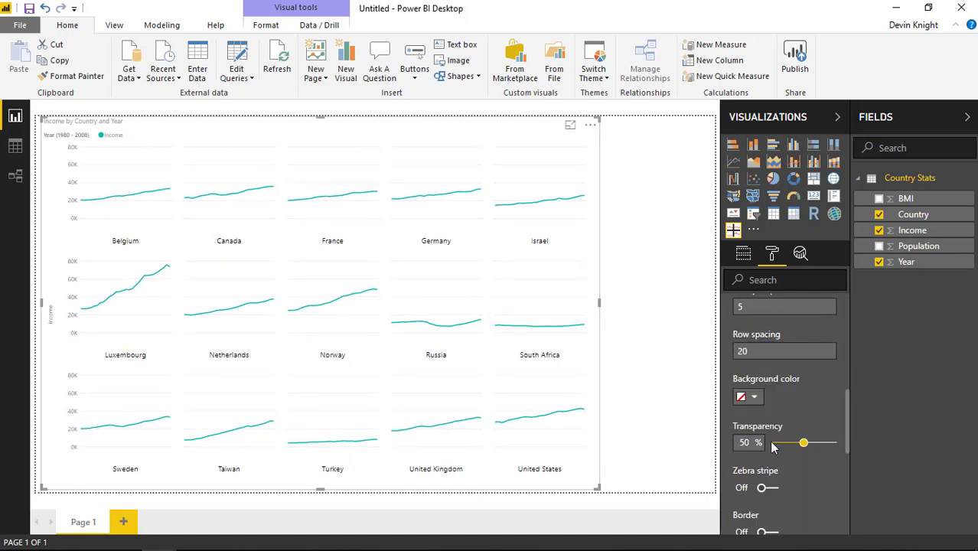
click(755, 398)
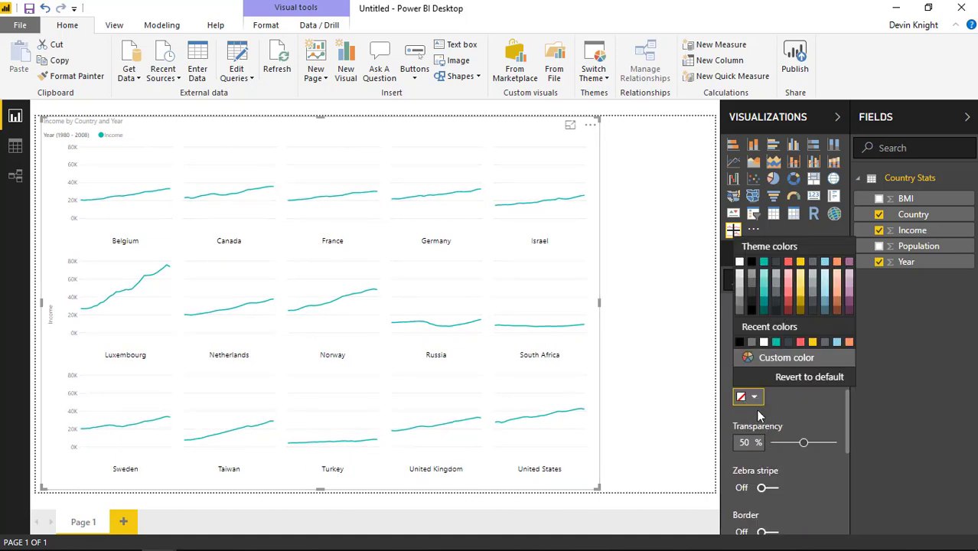
click(767, 280)
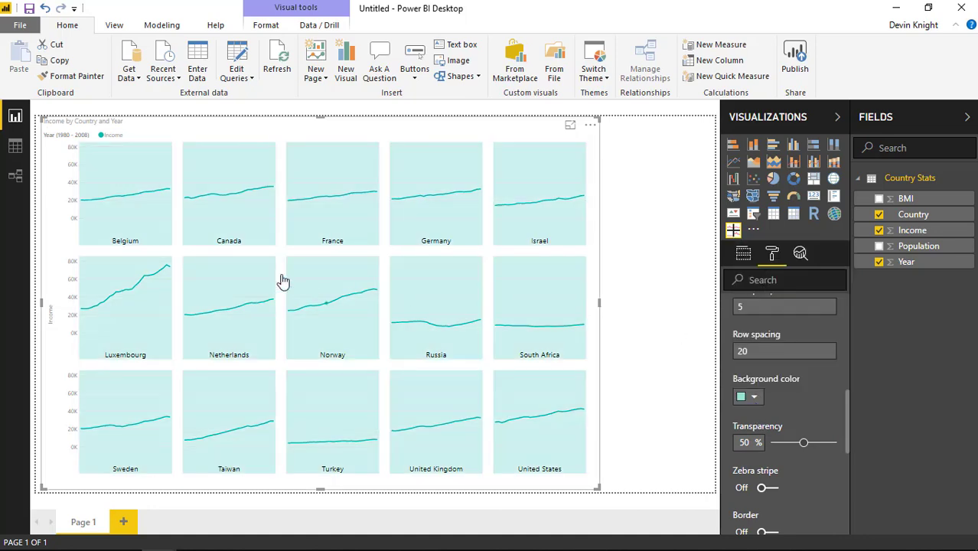
click(754, 399)
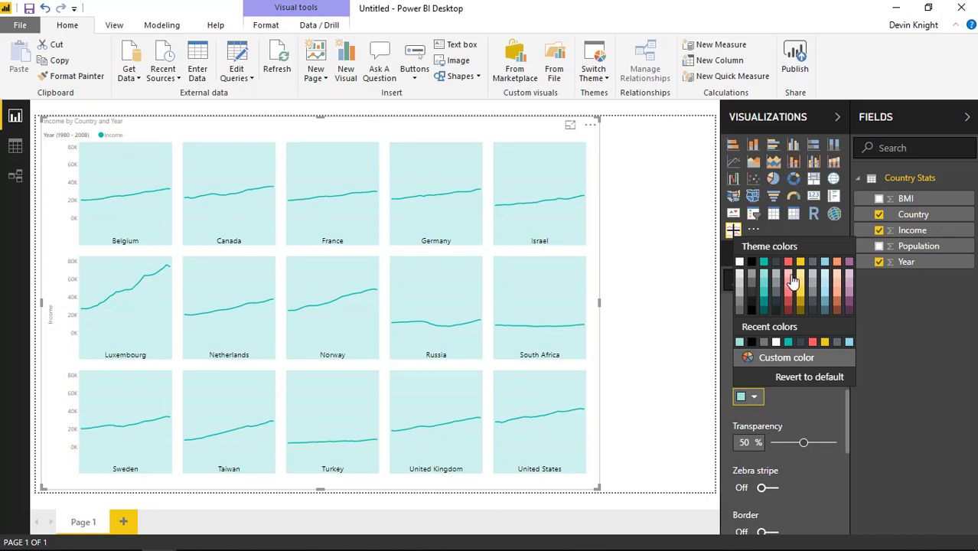
click(789, 275)
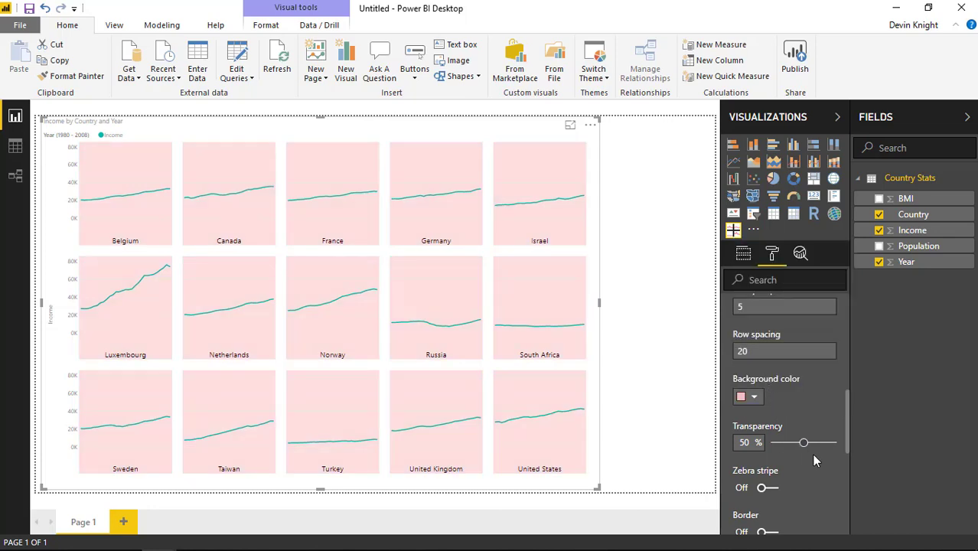
drag(804, 443, 823, 448)
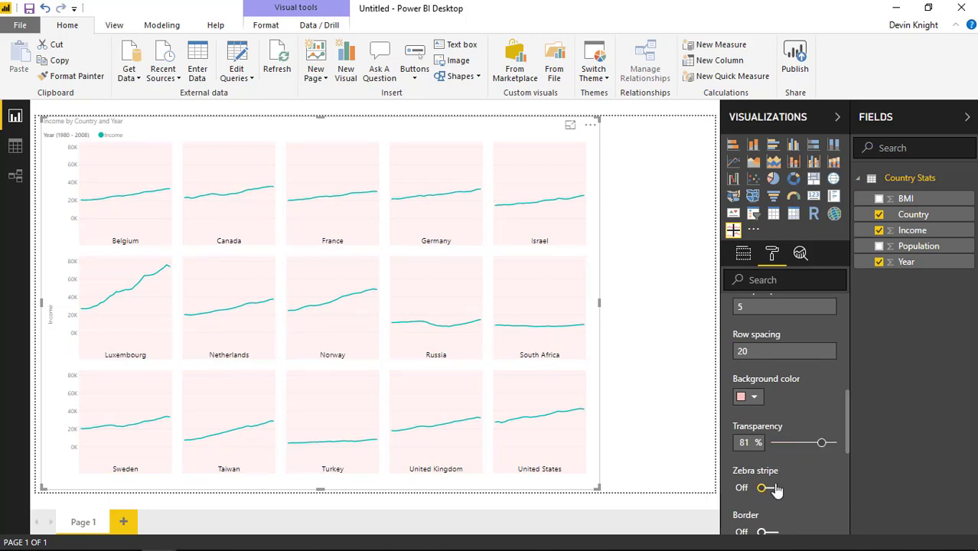
scroll(783, 429, down, 2)
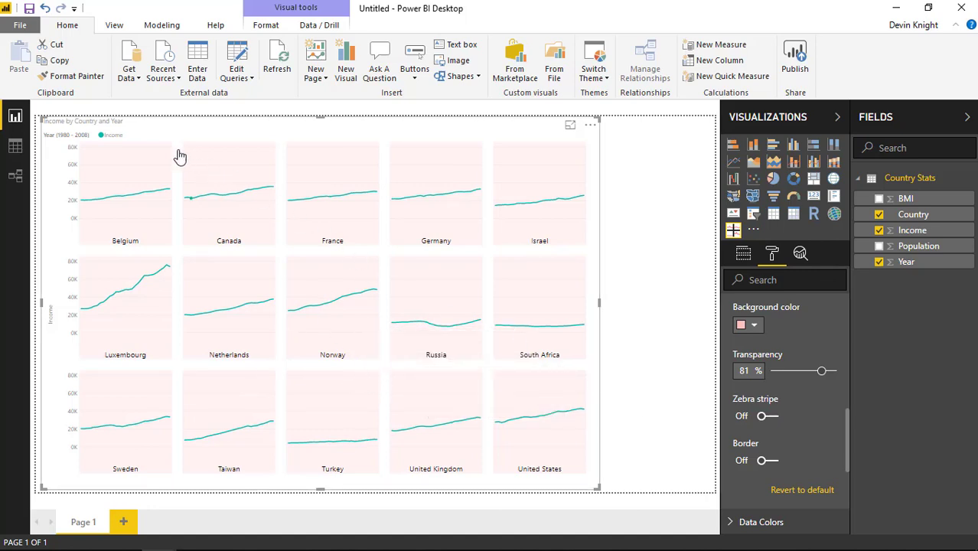
click(767, 418)
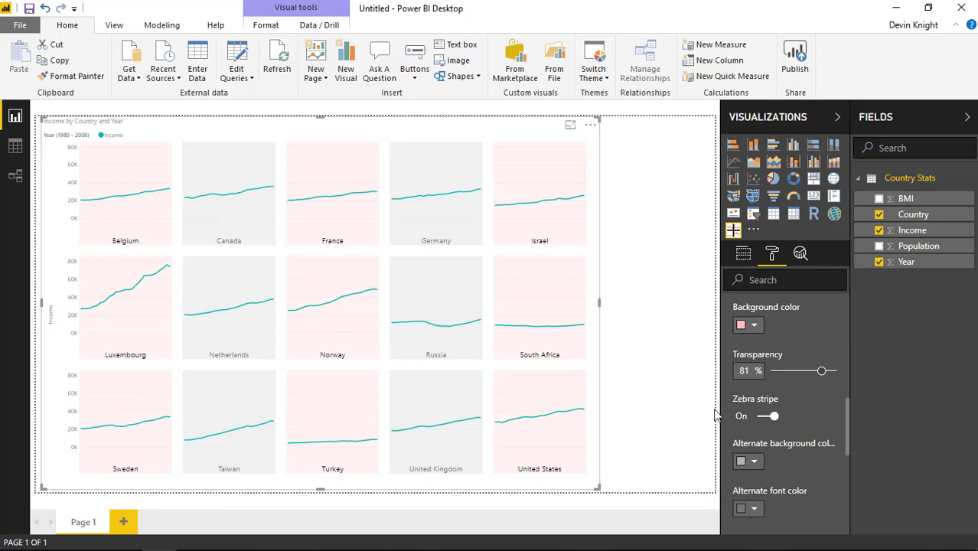
scroll(776, 432, up, 1)
scroll(776, 432, up, 5)
scroll(776, 433, down, 3)
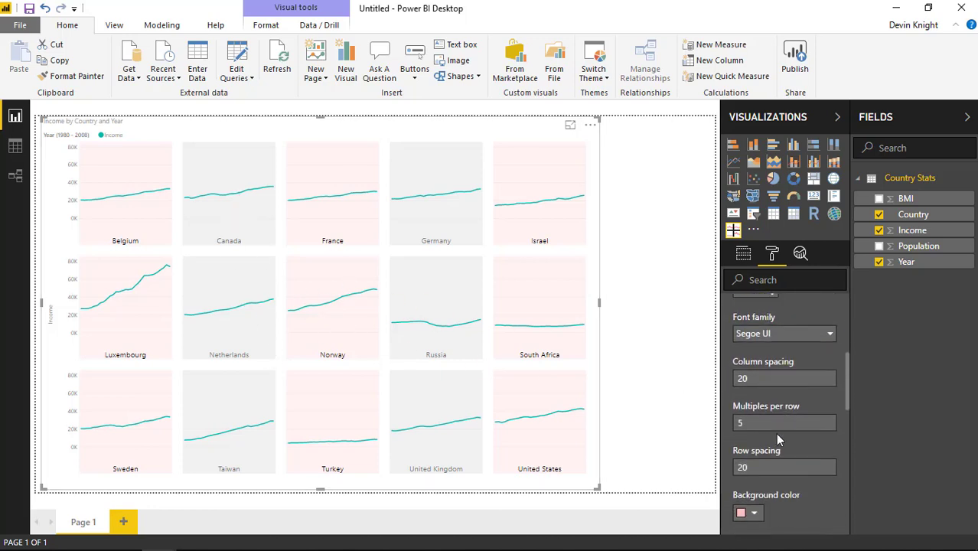
click(758, 378)
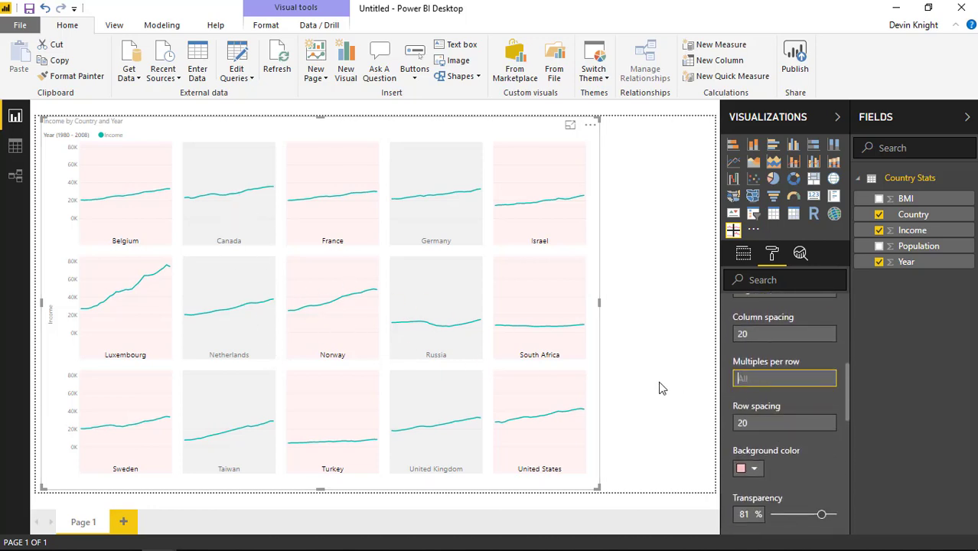
key(Return)
text(5)
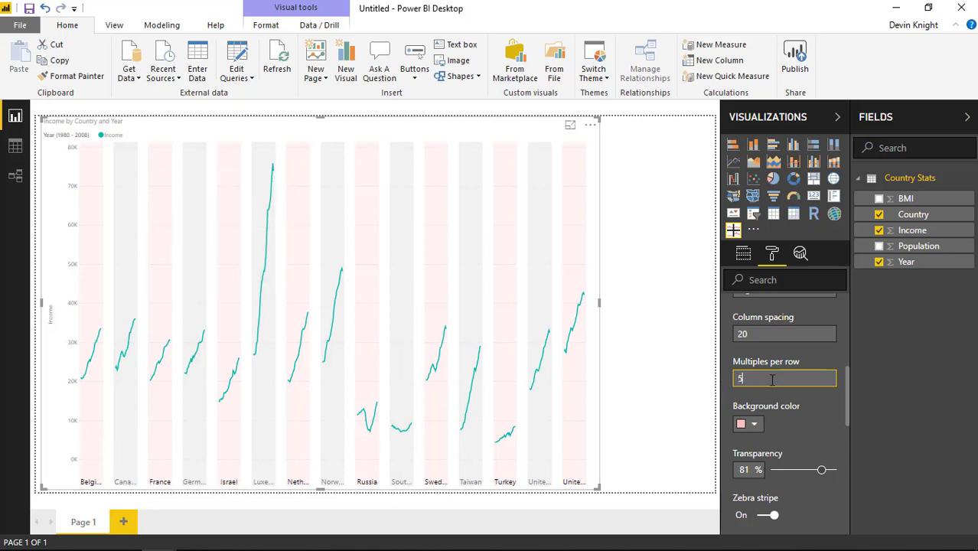
key(Return)
scroll(775, 406, down, 1)
scroll(774, 414, down, 2)
scroll(776, 428, down, 1)
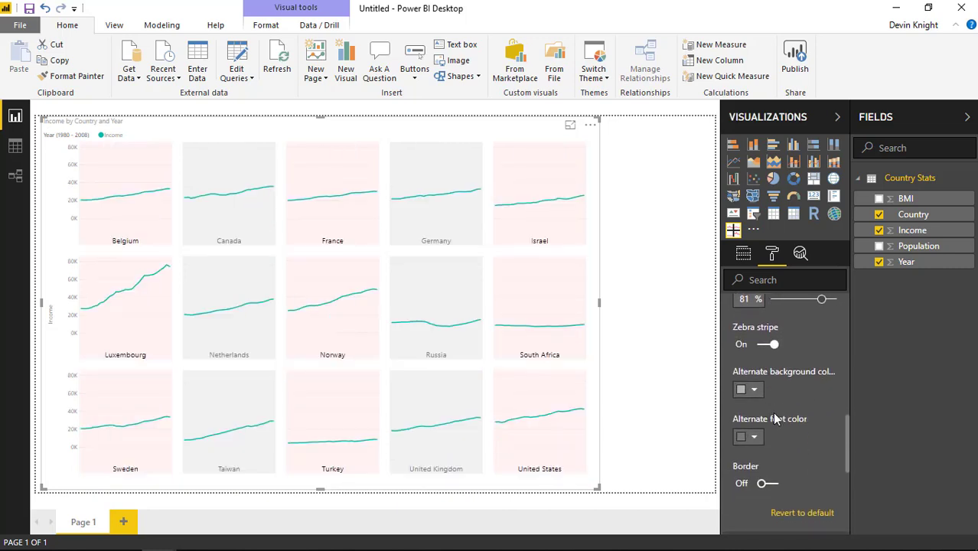
click(773, 346)
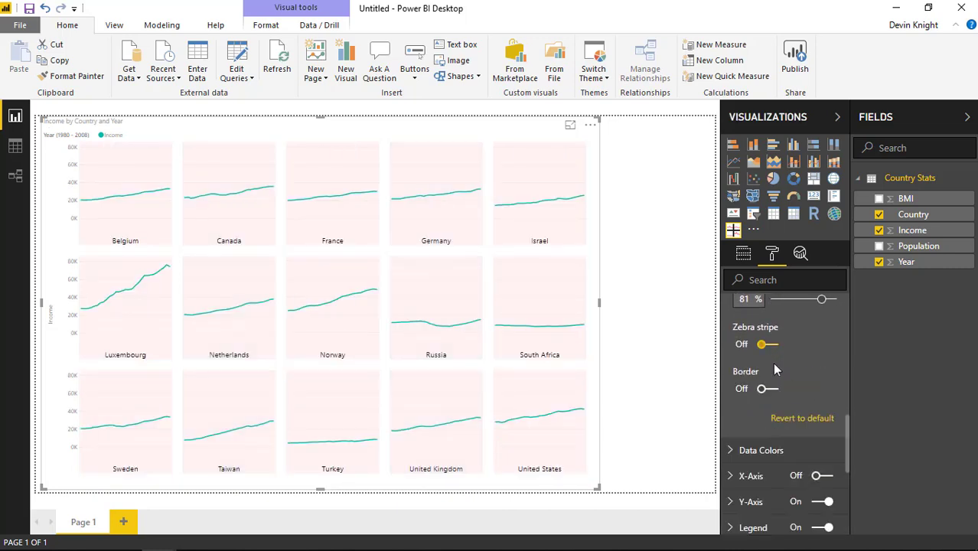
click(770, 346)
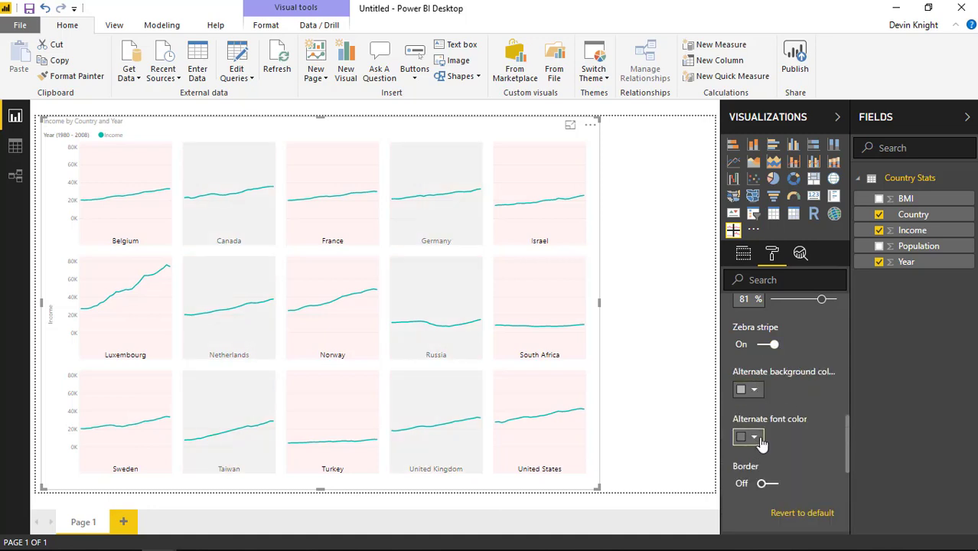
Step: Turn off alternating stripes and give panels a solid black border of width 2
click(767, 346)
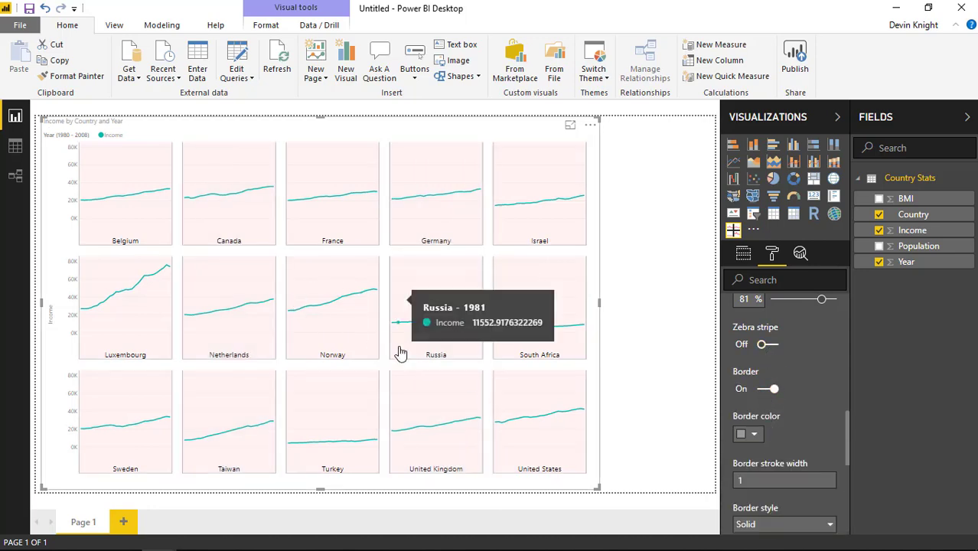
scroll(777, 448, down, 2)
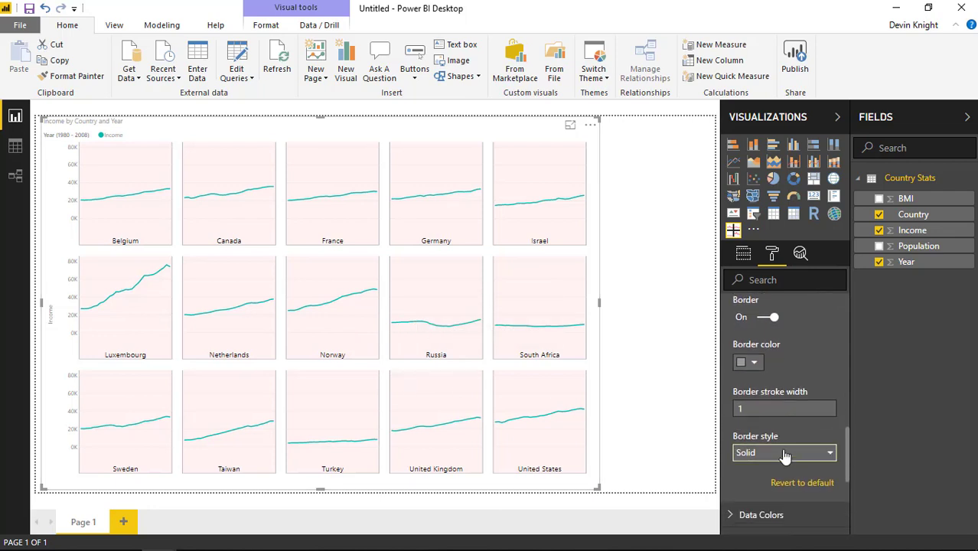
click(782, 409)
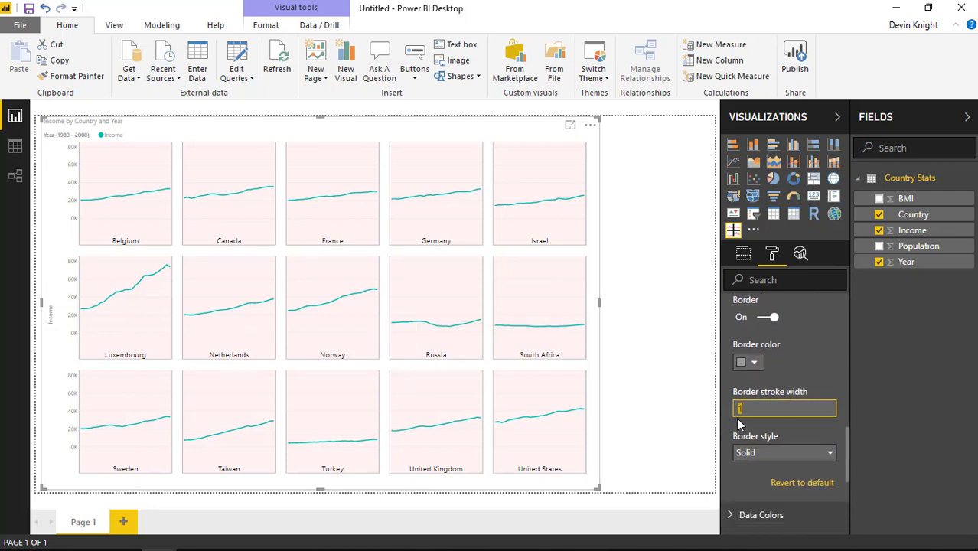
click(750, 362)
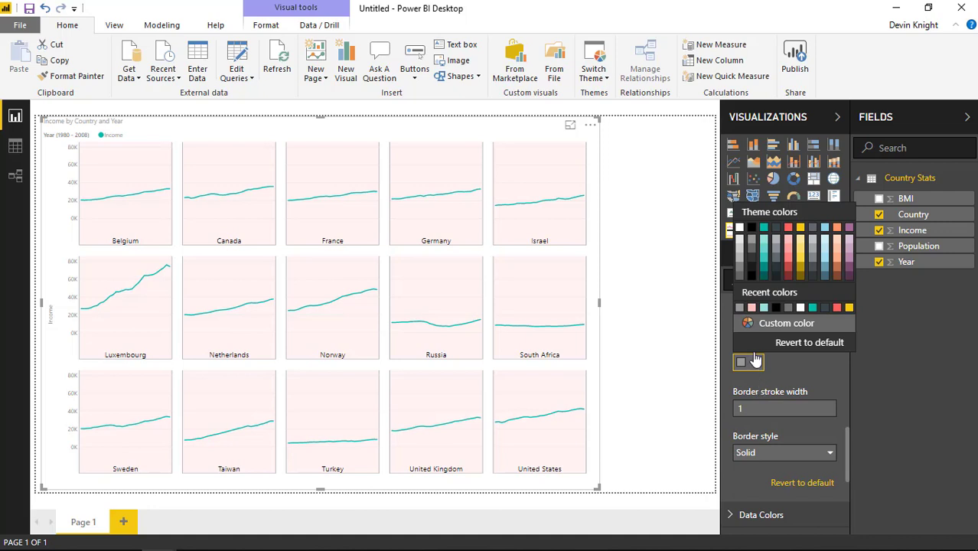
click(777, 309)
click(795, 407)
text(2)
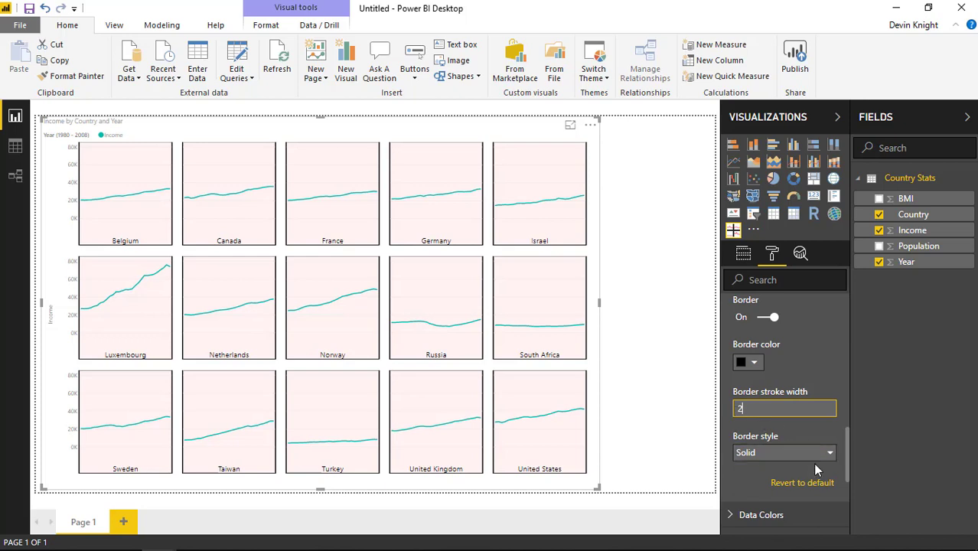
click(777, 454)
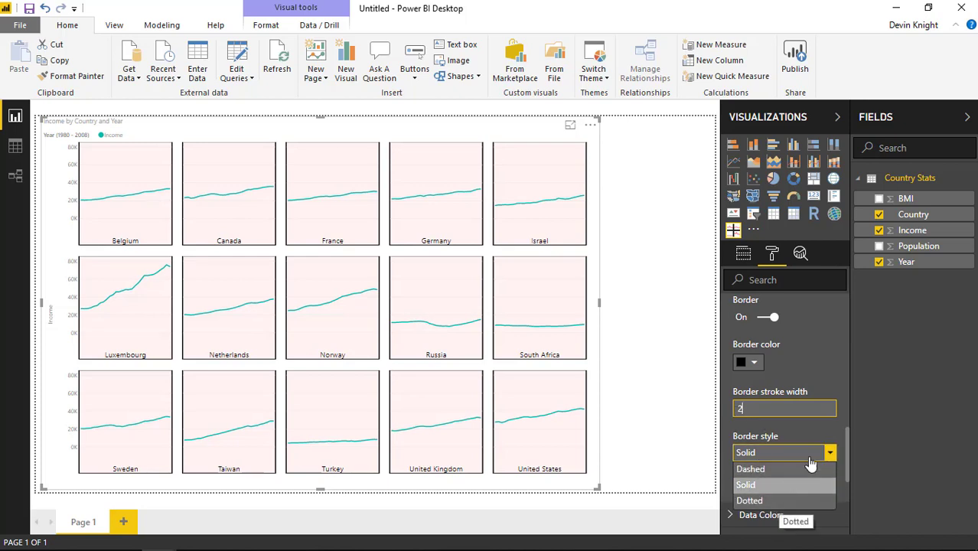
click(871, 394)
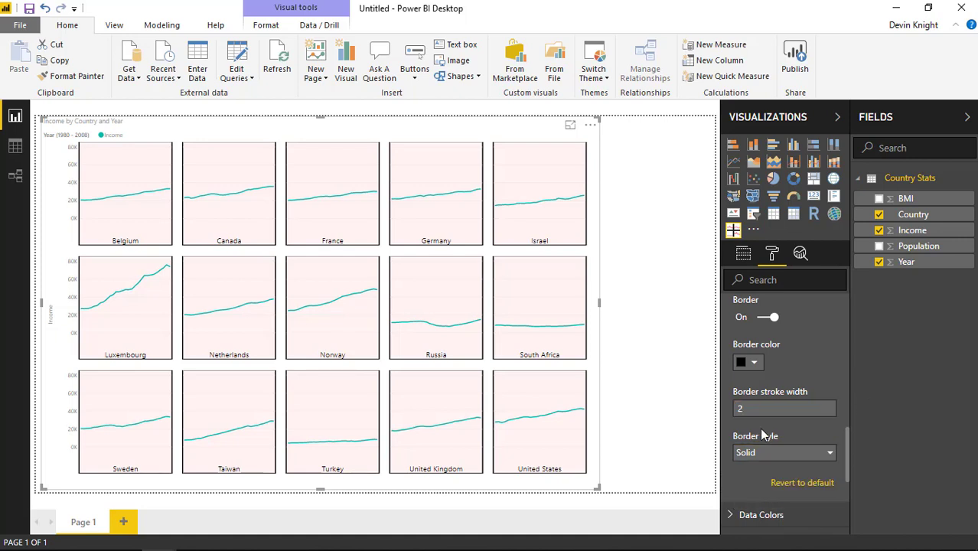
Step: Expand Data Colors and open the Income colour choices, closing them with teal unchanged
scroll(780, 434, down, 3)
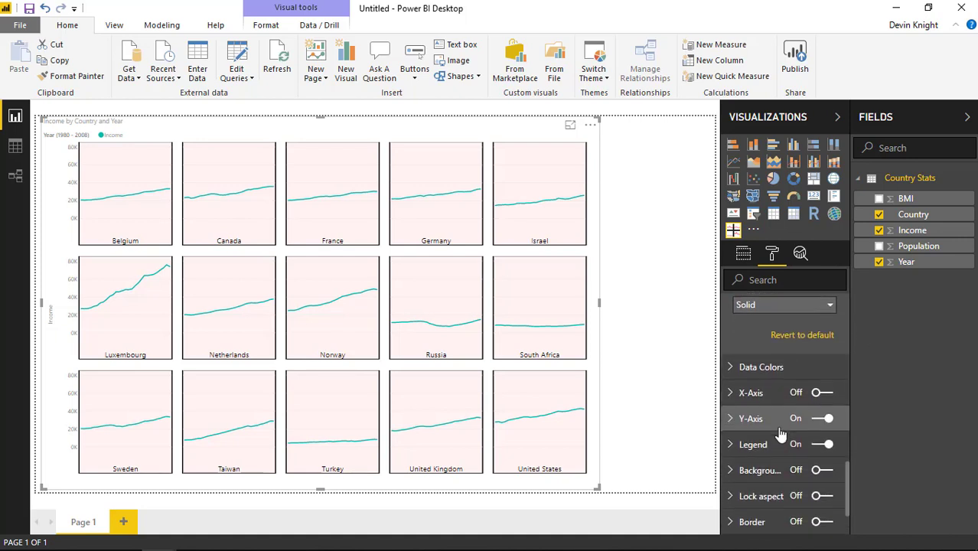
scroll(726, 383, down, 2)
click(733, 304)
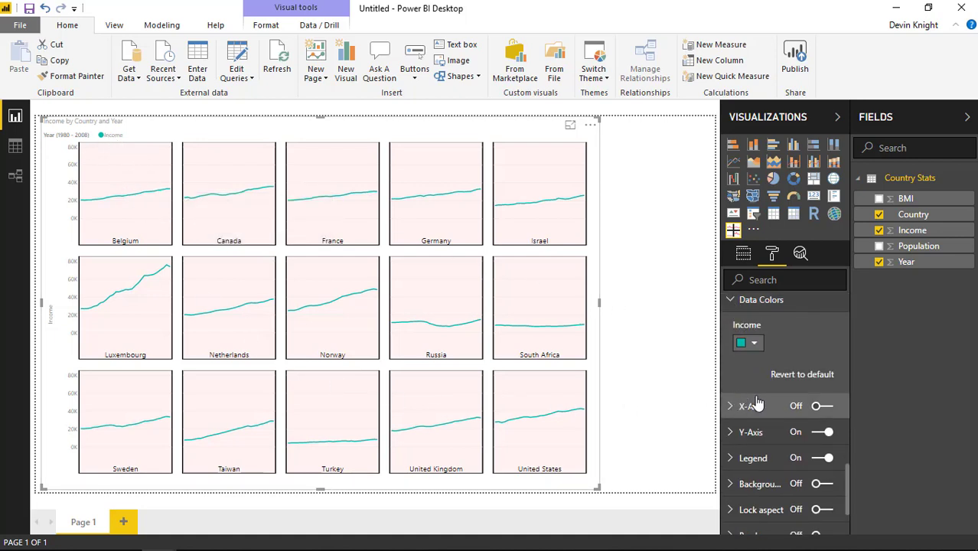
click(755, 346)
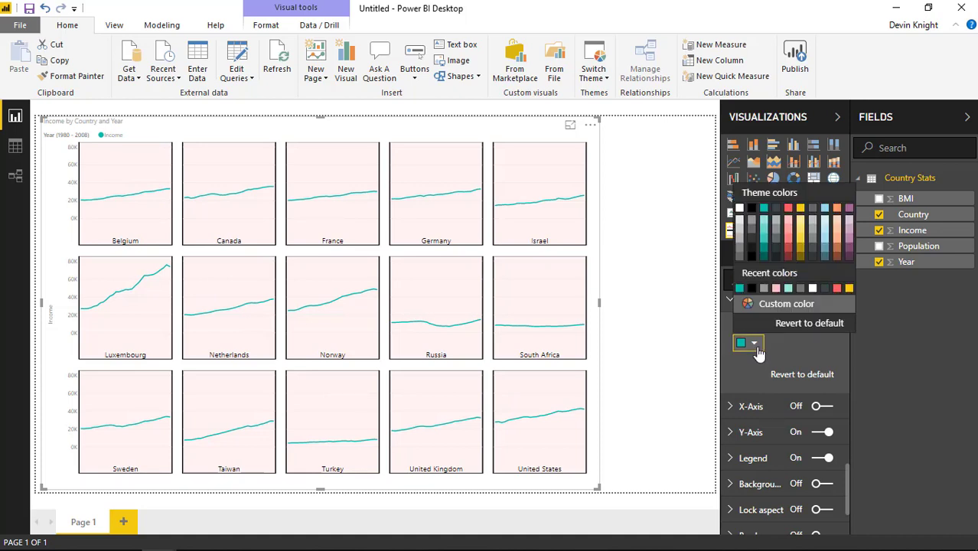
click(895, 405)
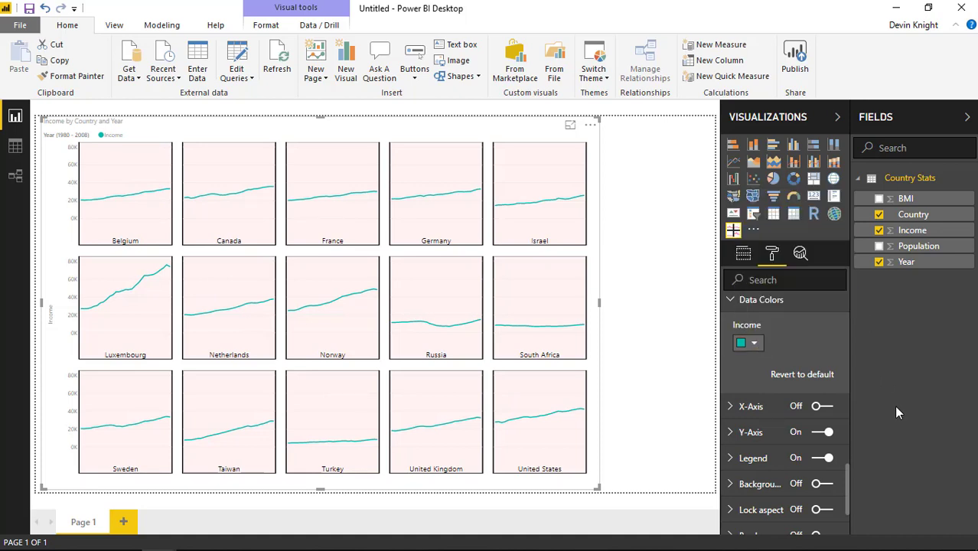
Step: Turn on the x-axis with larger black year labels under each panel
click(731, 409)
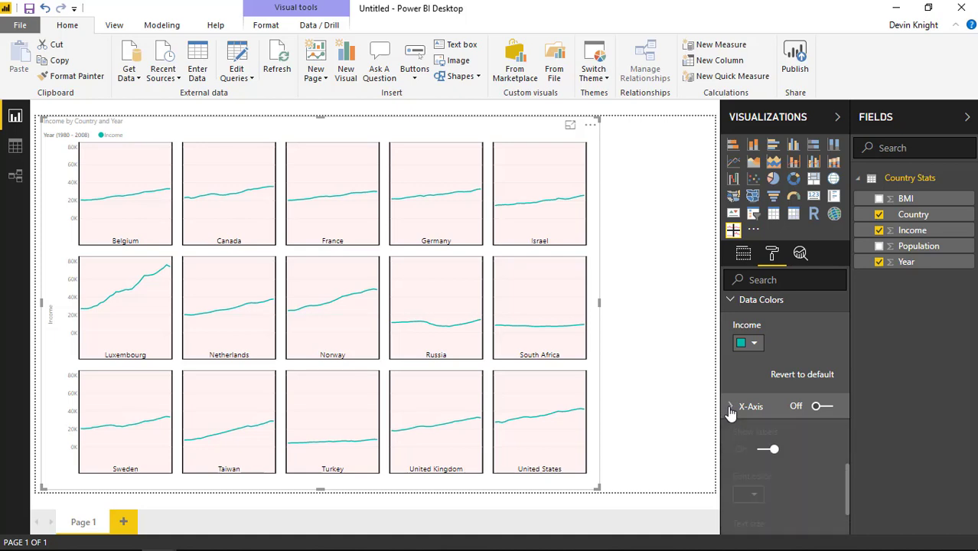
click(822, 406)
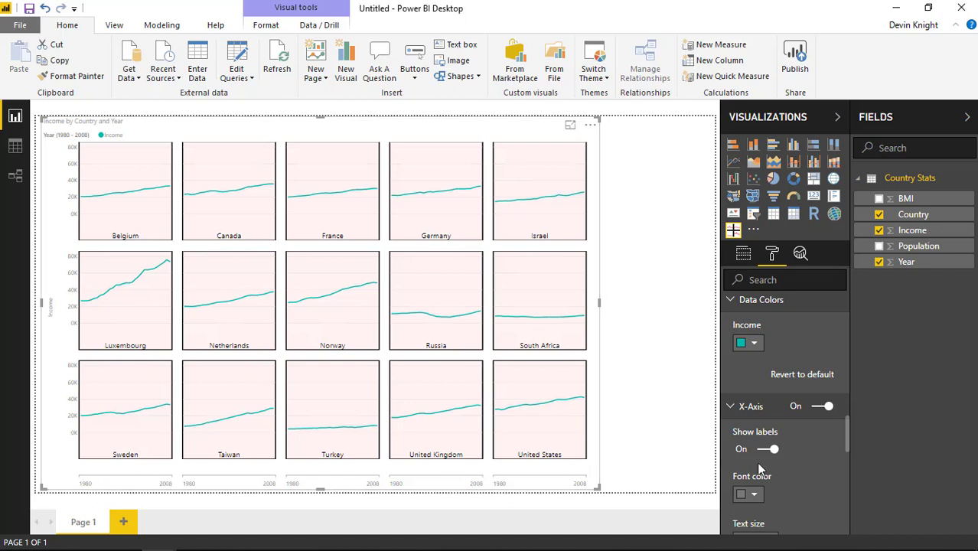
scroll(781, 451, down, 2)
scroll(774, 442, down, 2)
click(749, 351)
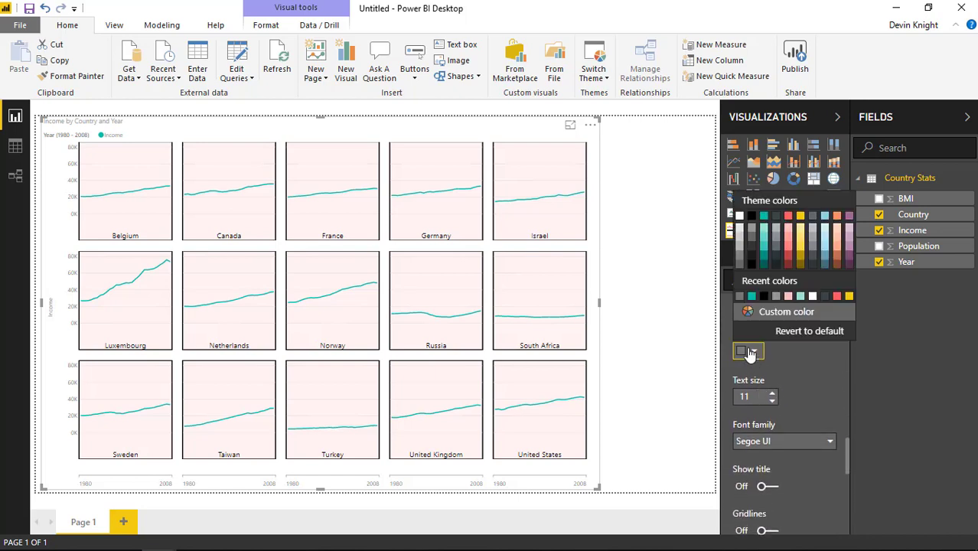
click(753, 288)
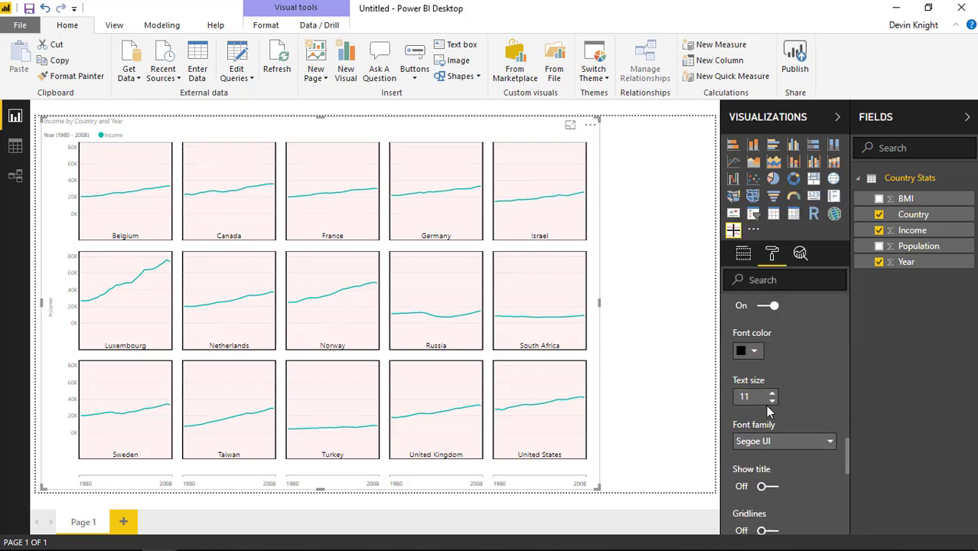
double_click(773, 397)
text(14)
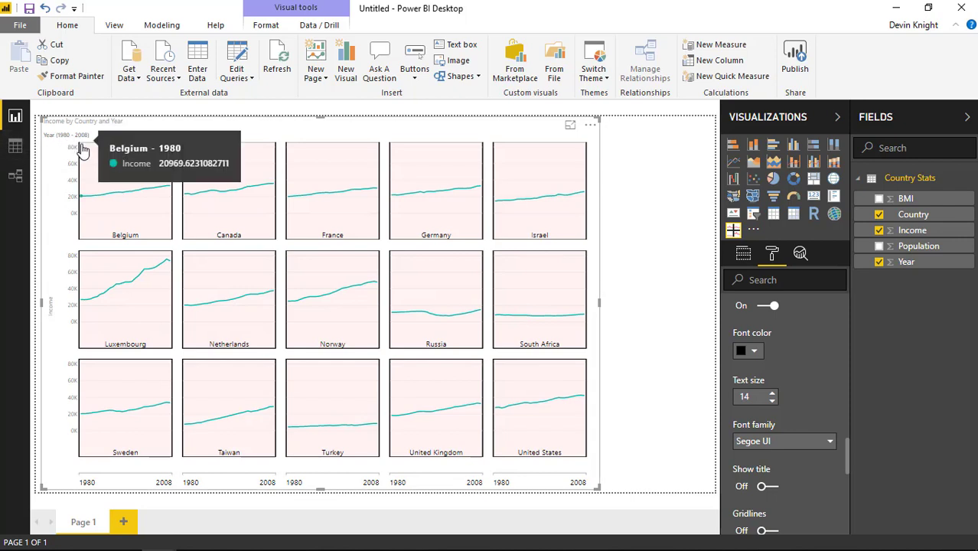
click(765, 307)
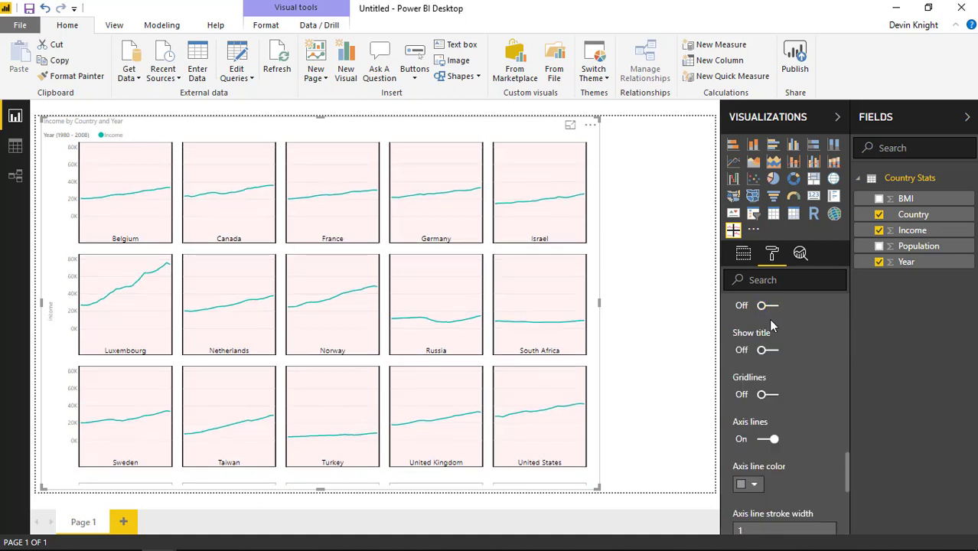
scroll(805, 351, up, 2)
click(812, 337)
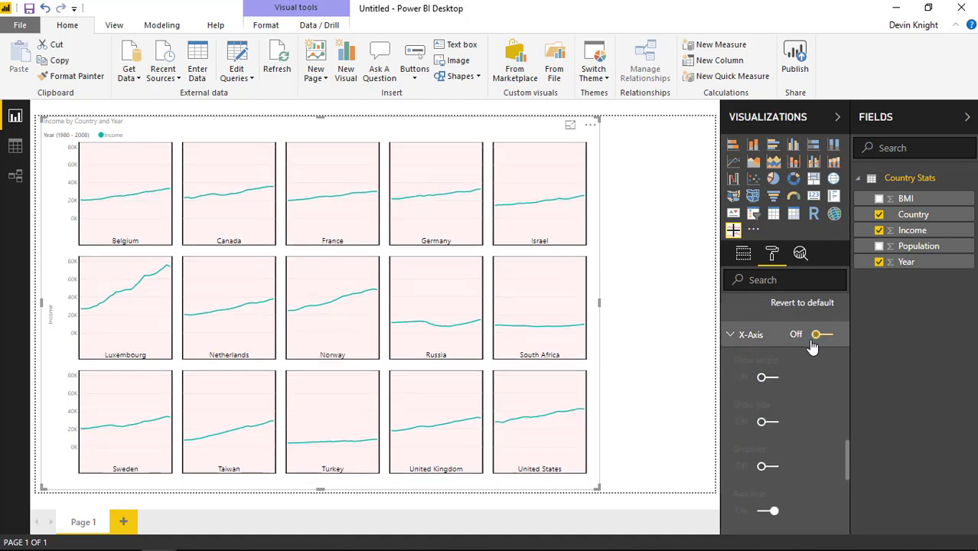
click(813, 335)
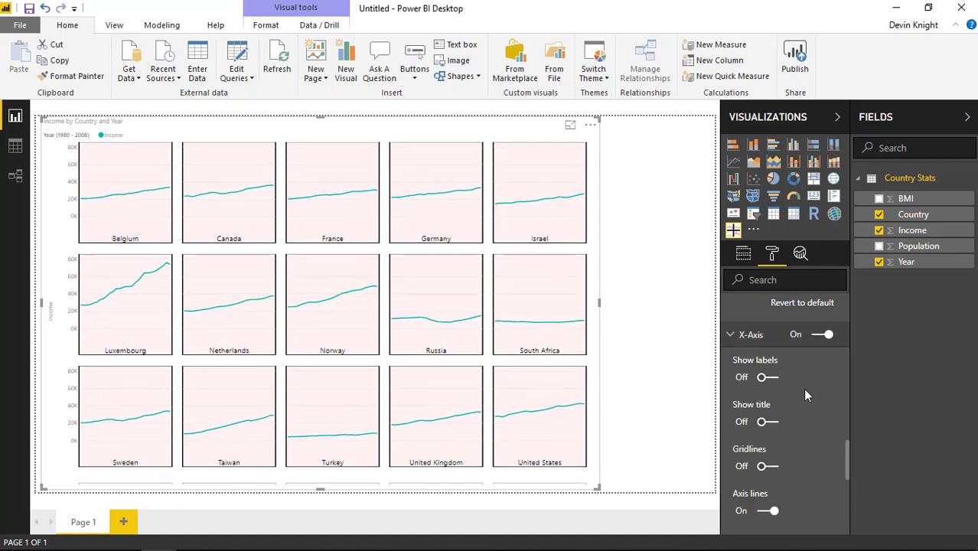
click(766, 379)
Step: Try an x-axis title and black axis line, then revert x-axis formatting to defaults
scroll(798, 424, down, 1)
scroll(800, 425, down, 2)
scroll(798, 424, down, 1)
click(763, 344)
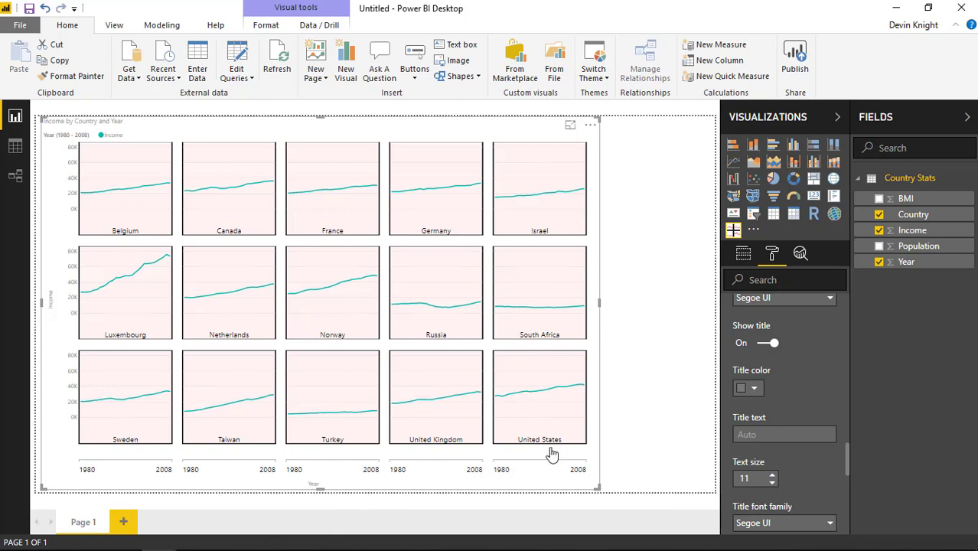
click(768, 346)
scroll(820, 449, down, 3)
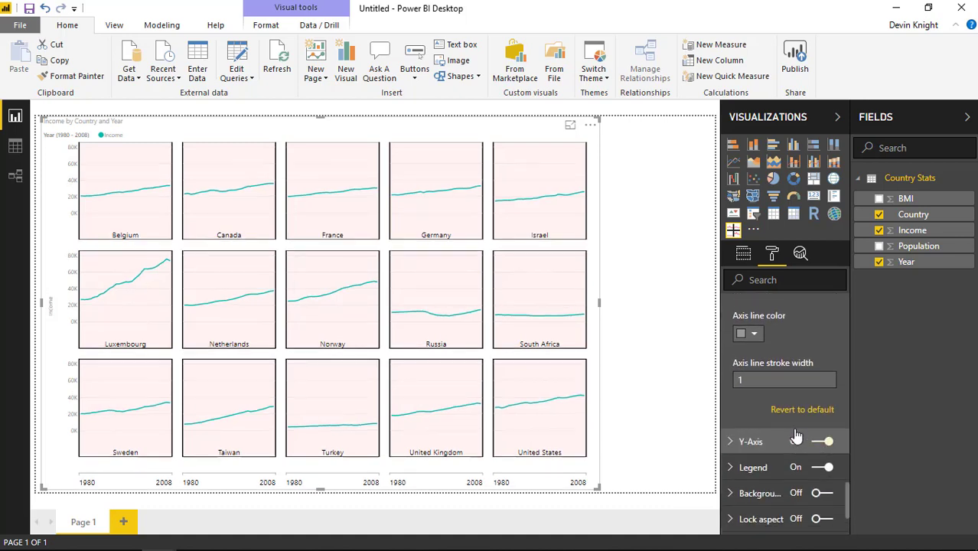
click(748, 337)
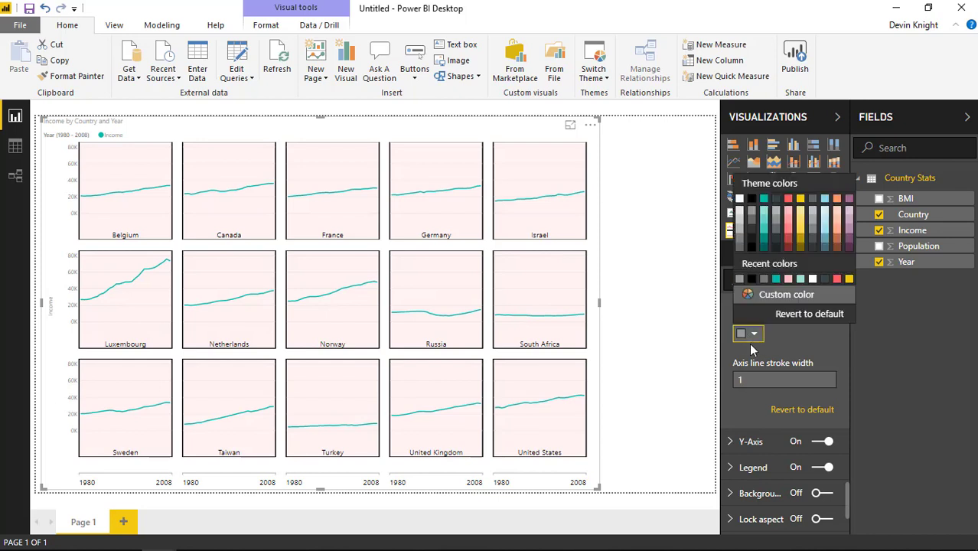
click(752, 280)
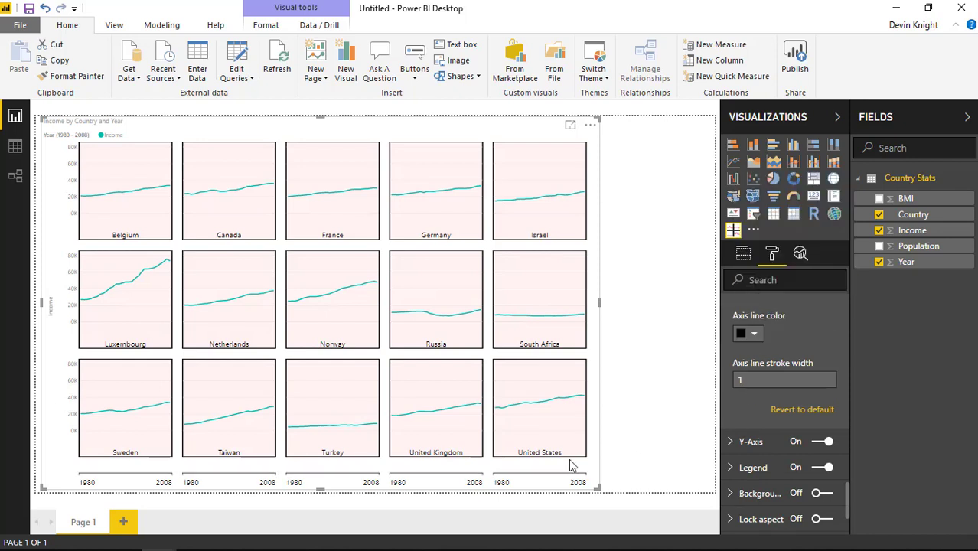
click(802, 410)
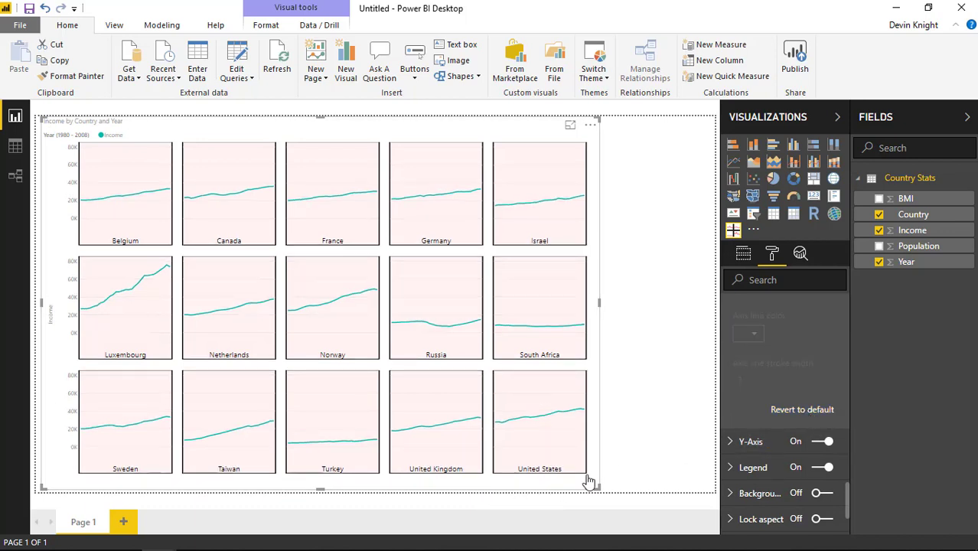
scroll(775, 429, down, 2)
Step: Set the y-axis gridline colour to black
click(729, 371)
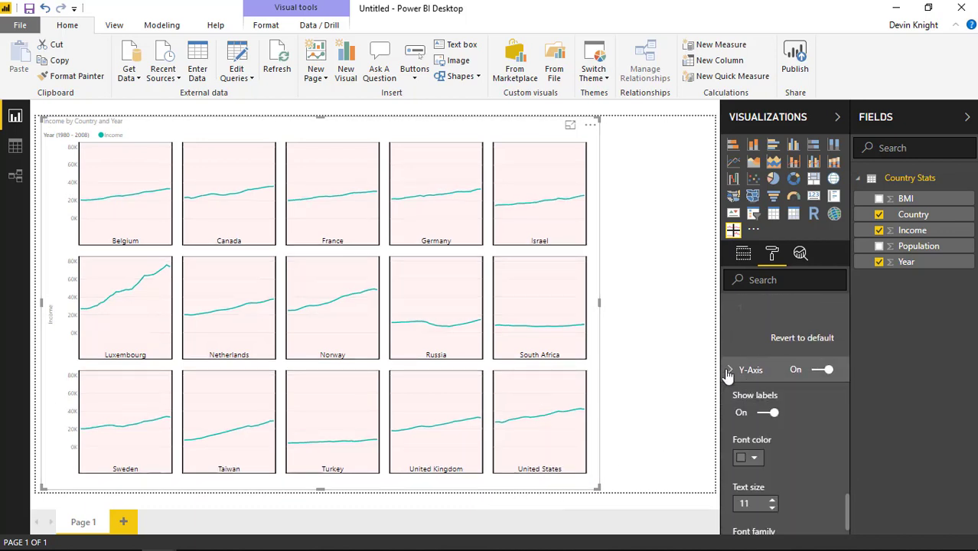
scroll(768, 411, down, 2)
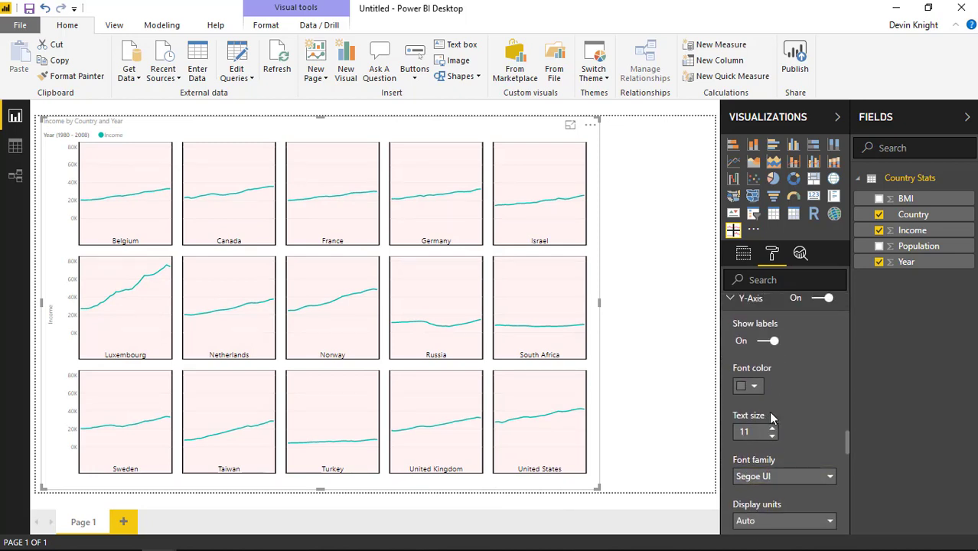
scroll(800, 422, down, 4)
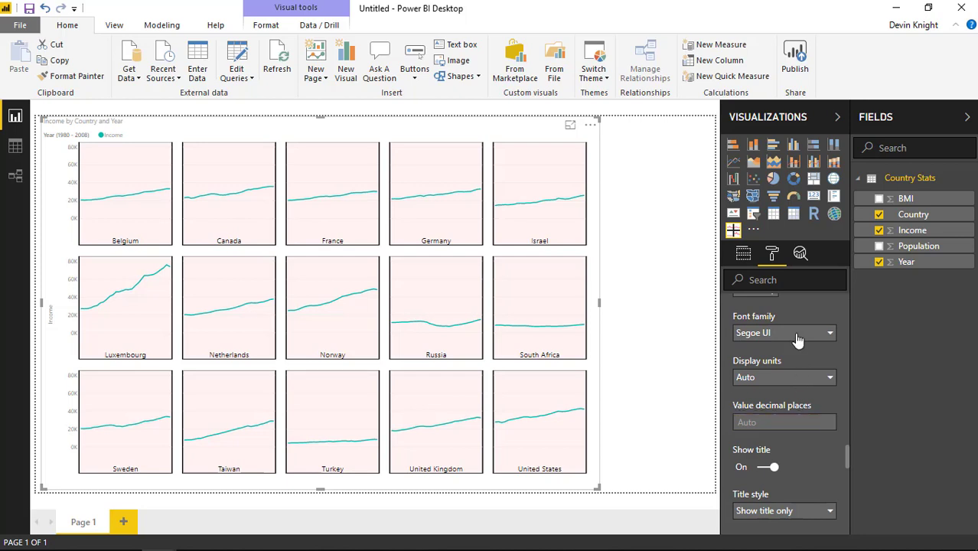
scroll(788, 400, down, 2)
scroll(788, 404, down, 1)
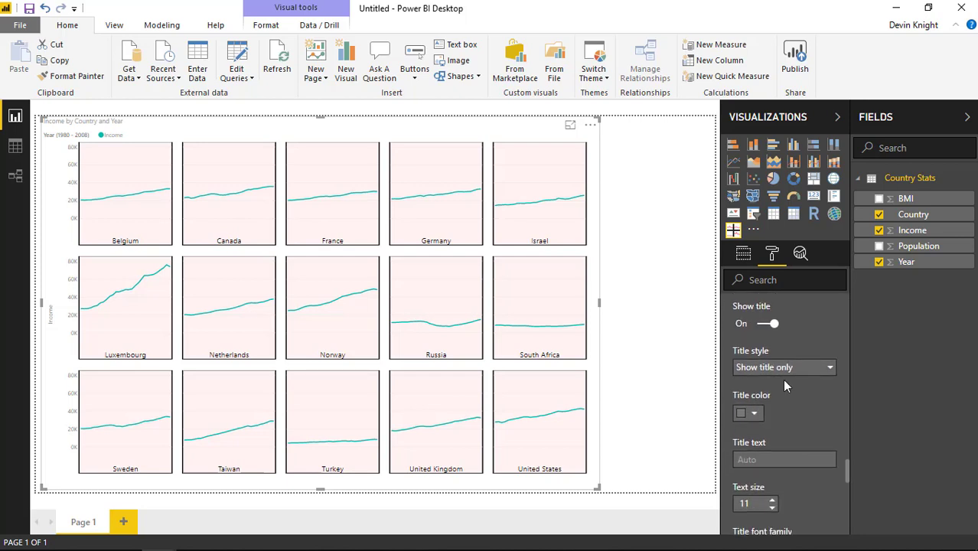
scroll(782, 420, down, 2)
scroll(781, 421, down, 2)
scroll(784, 428, down, 2)
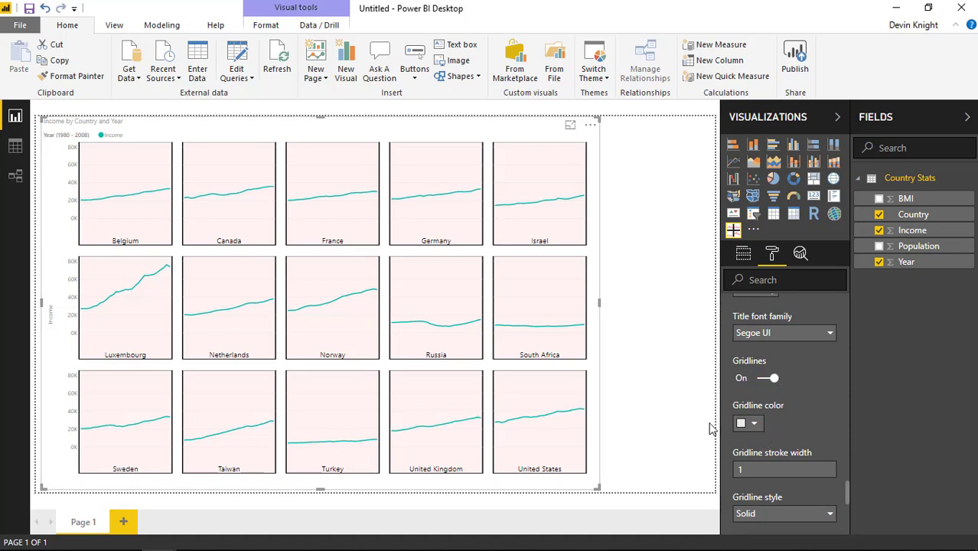
click(757, 425)
click(751, 369)
Step: Make the y-axis gridlines dashed and collapse the Y-Axis section
scroll(778, 436, down, 2)
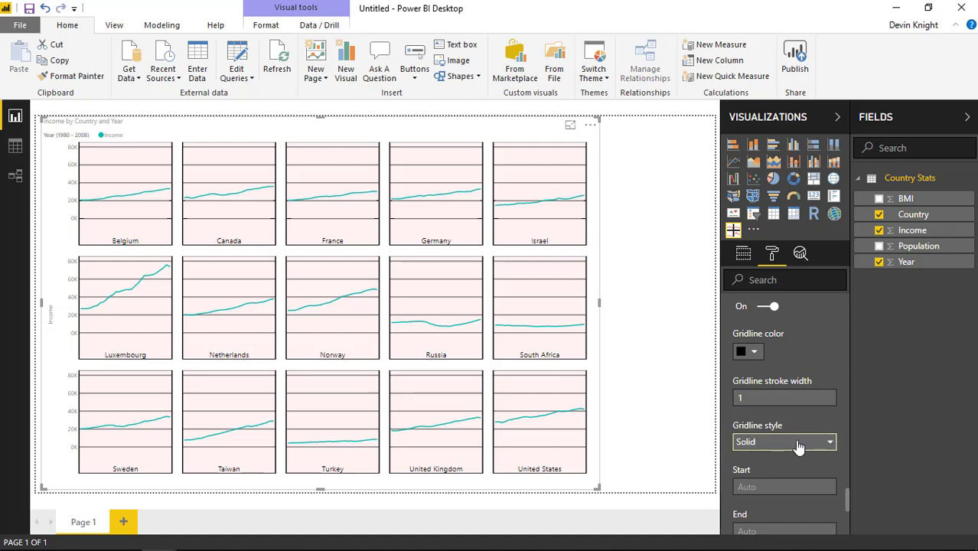
click(799, 444)
click(766, 459)
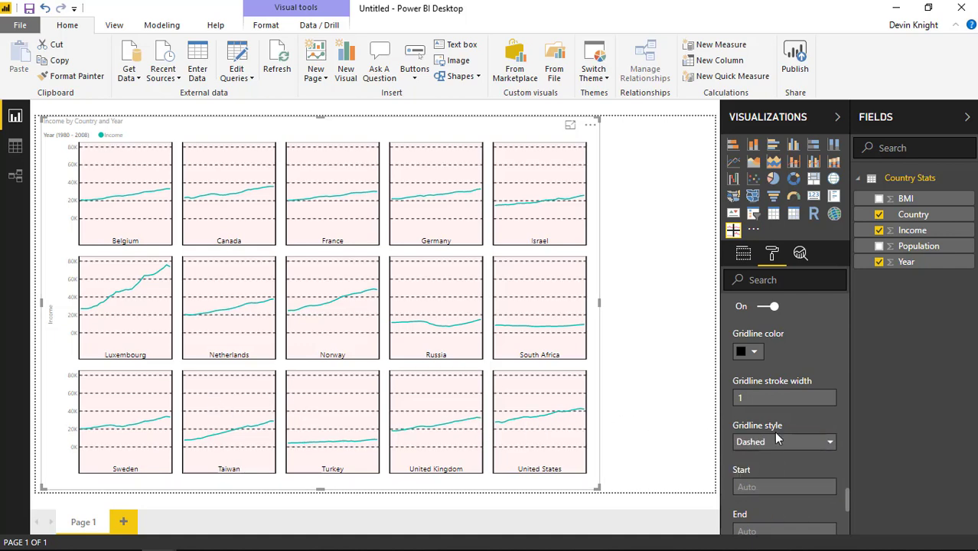
scroll(775, 432, down, 2)
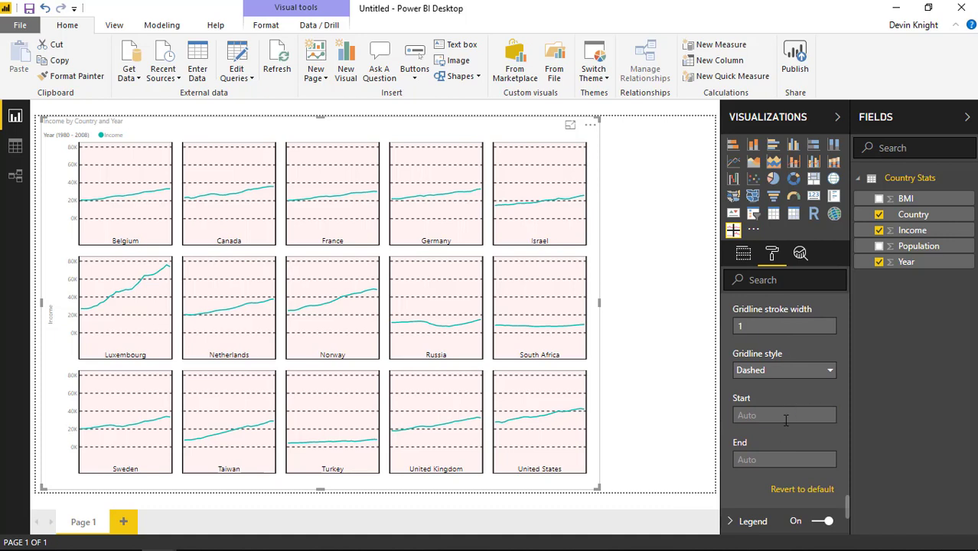
click(760, 460)
scroll(776, 438, up, 2)
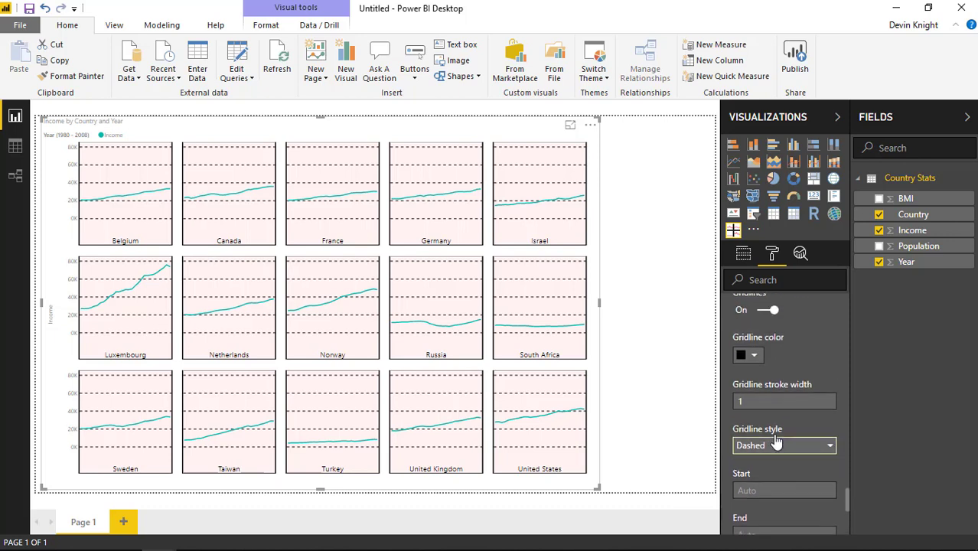
scroll(775, 435, up, 3)
scroll(787, 409, up, 2)
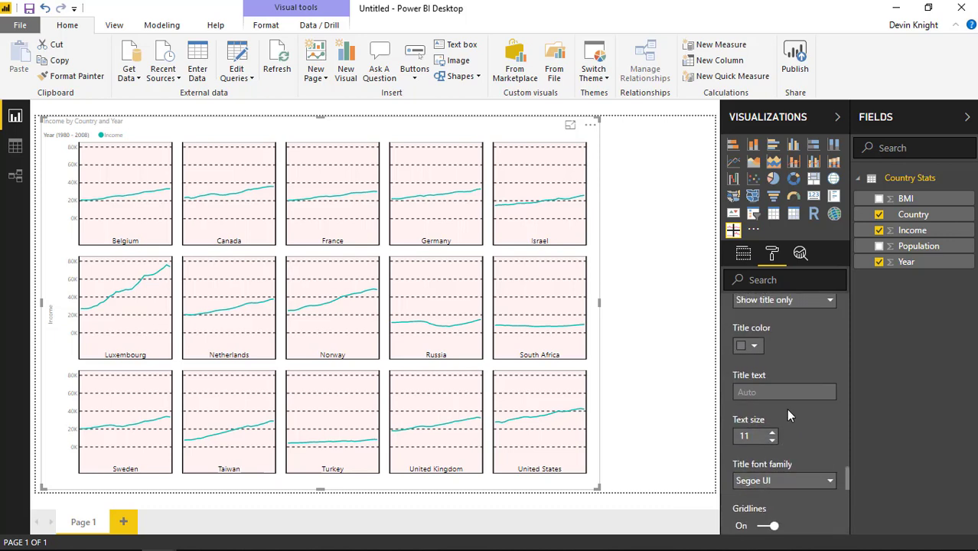
scroll(786, 408, up, 2)
scroll(786, 409, up, 2)
scroll(789, 414, up, 2)
scroll(789, 414, up, 2)
scroll(789, 414, up, 2)
scroll(788, 414, up, 2)
click(737, 371)
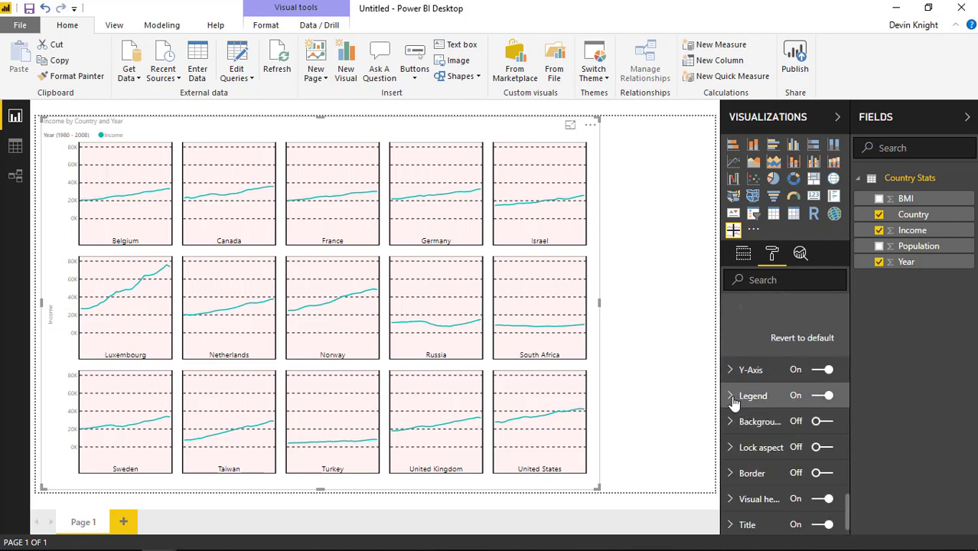
Step: Try the legend at the Bottom and Right positions, then set it back to Top
click(733, 399)
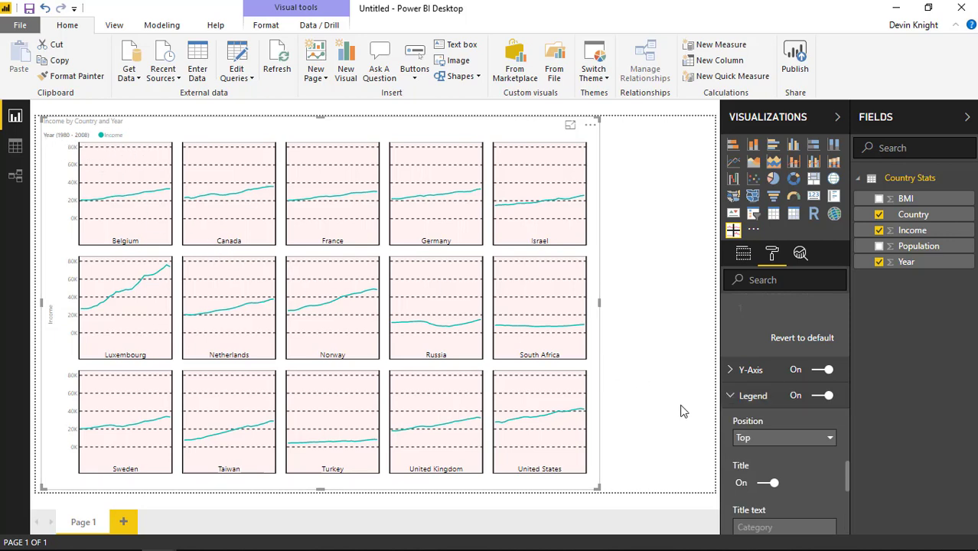
scroll(791, 464, down, 2)
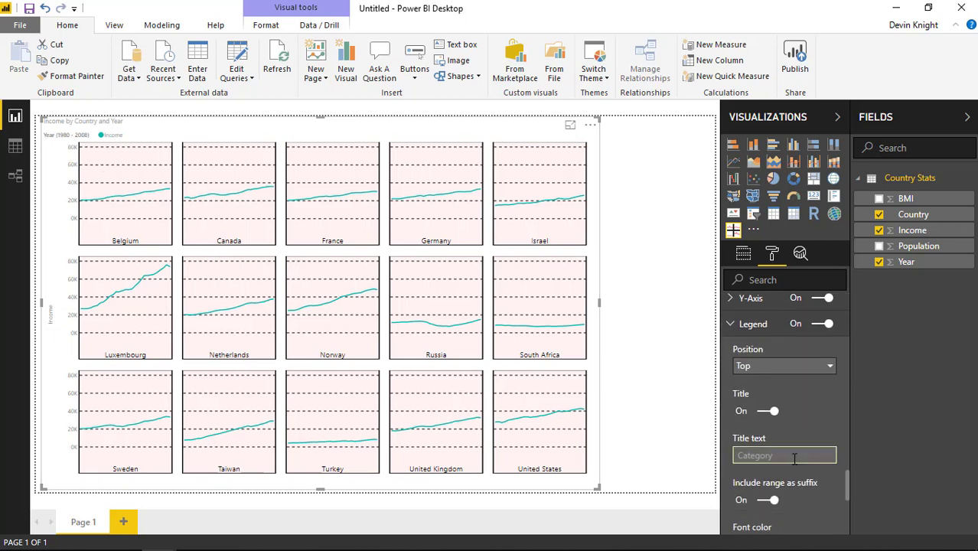
click(767, 366)
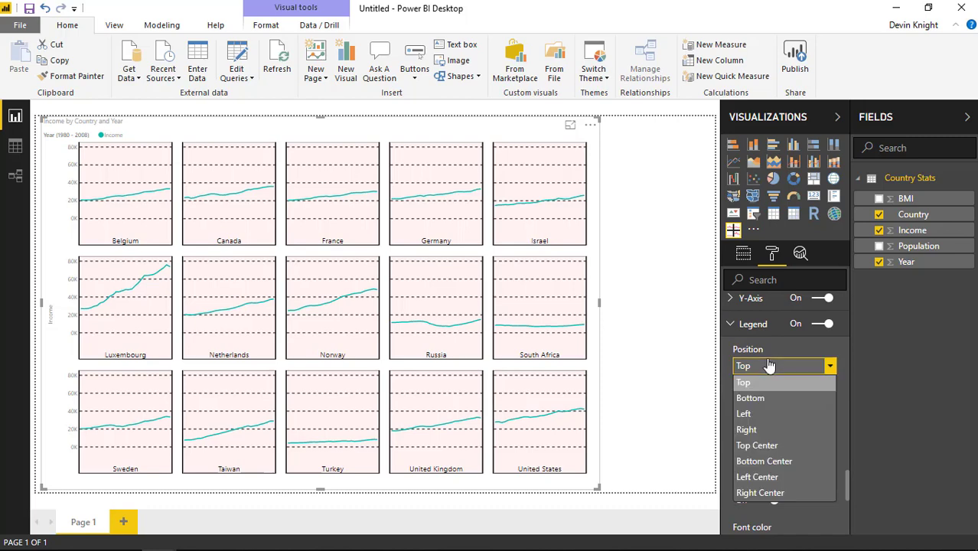
click(776, 398)
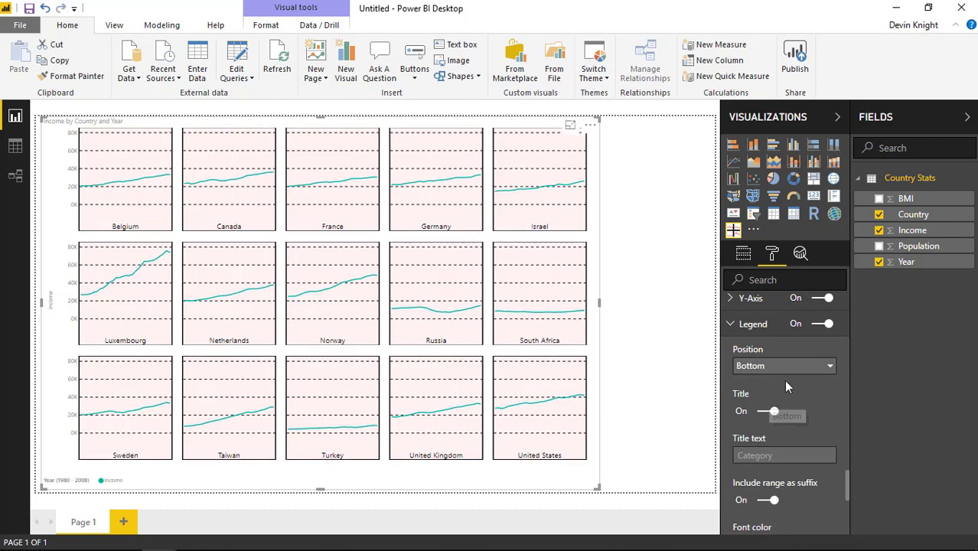
click(798, 366)
click(801, 425)
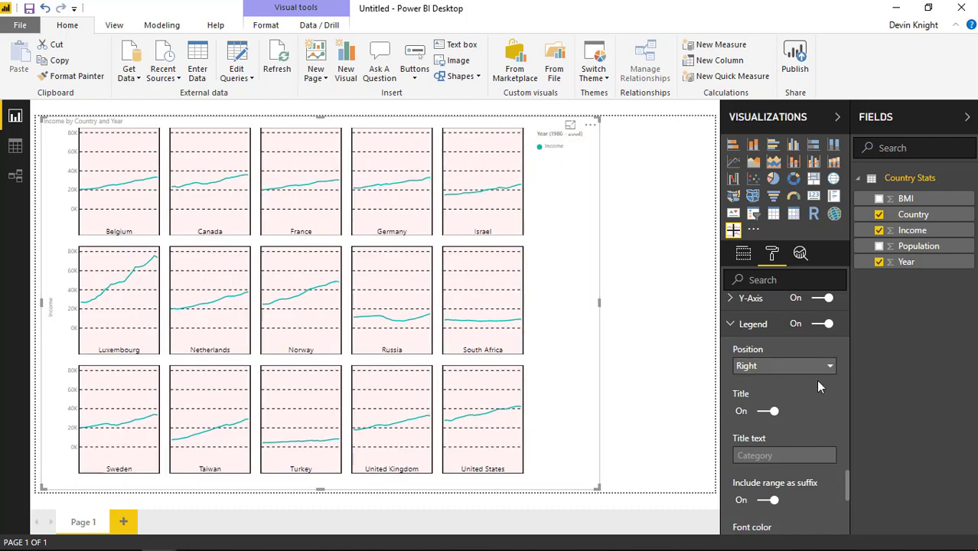
click(814, 377)
click(794, 384)
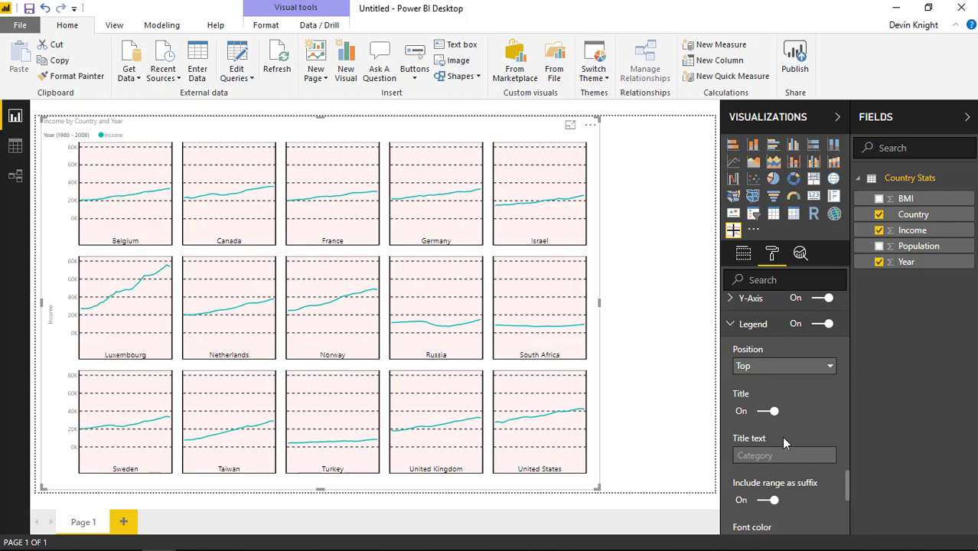
Step: Set the legend text size to 13 and its font color to black
scroll(784, 442, down, 2)
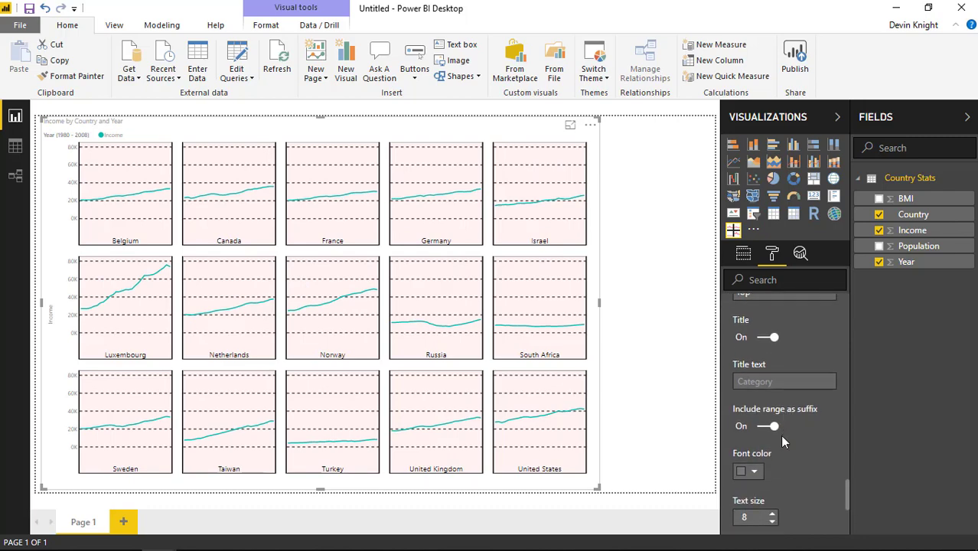
scroll(780, 435, down, 4)
click(773, 373)
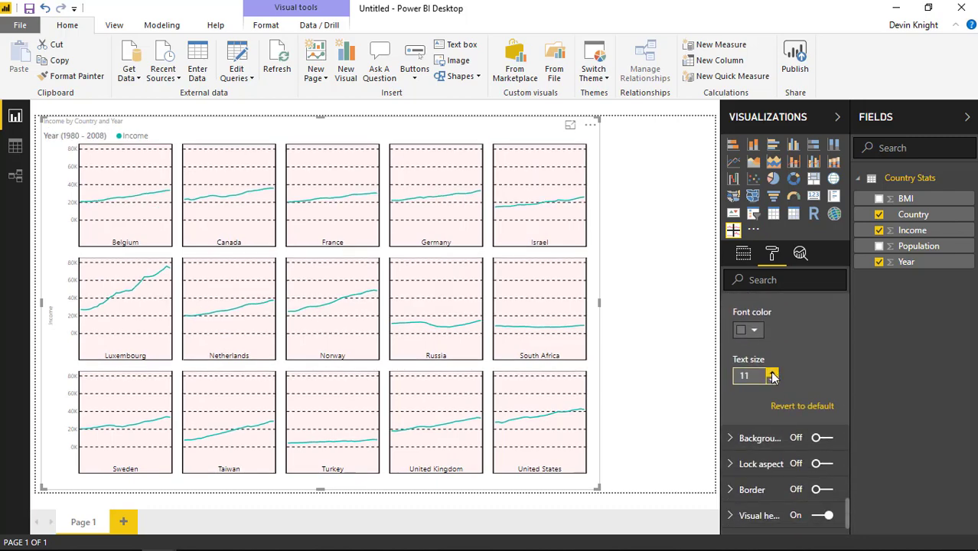
click(773, 373)
click(754, 334)
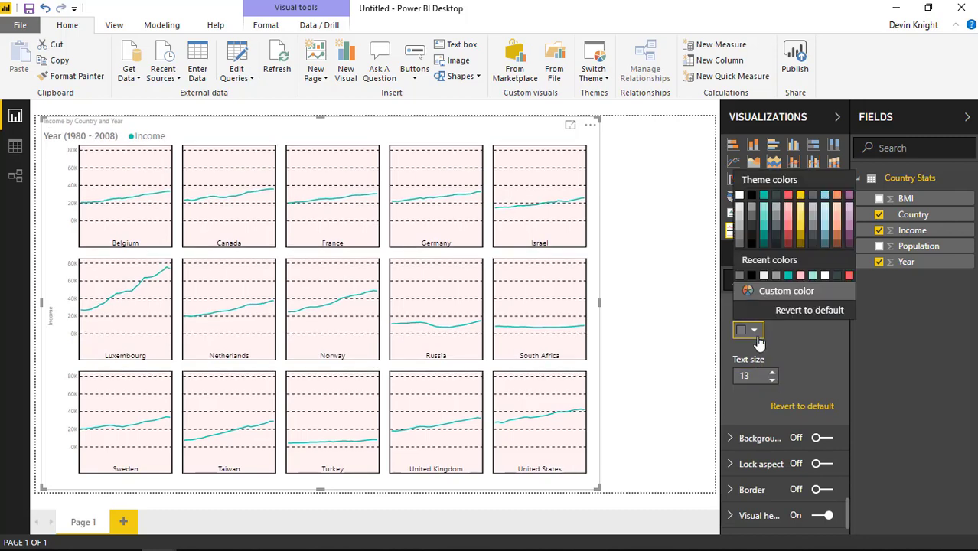
click(752, 274)
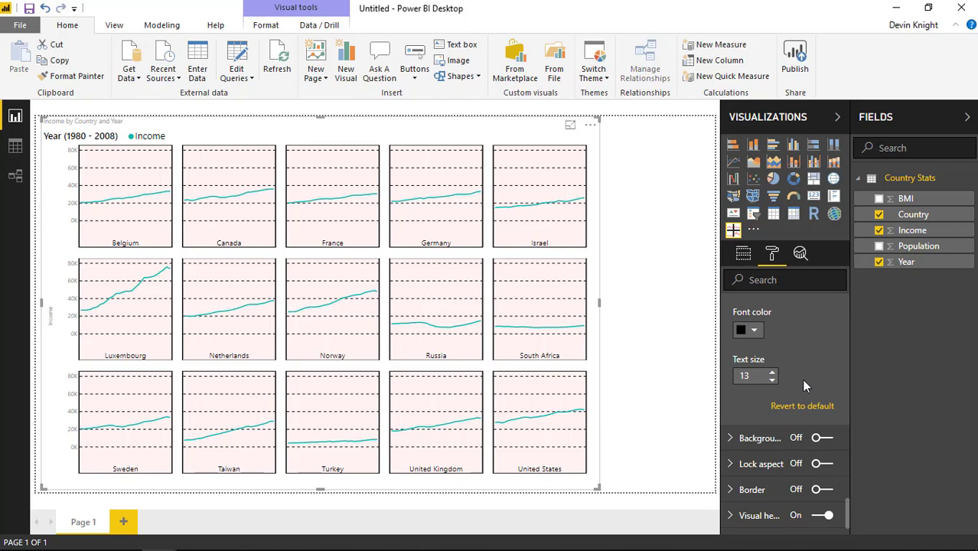
scroll(784, 410, up, 2)
scroll(783, 406, up, 2)
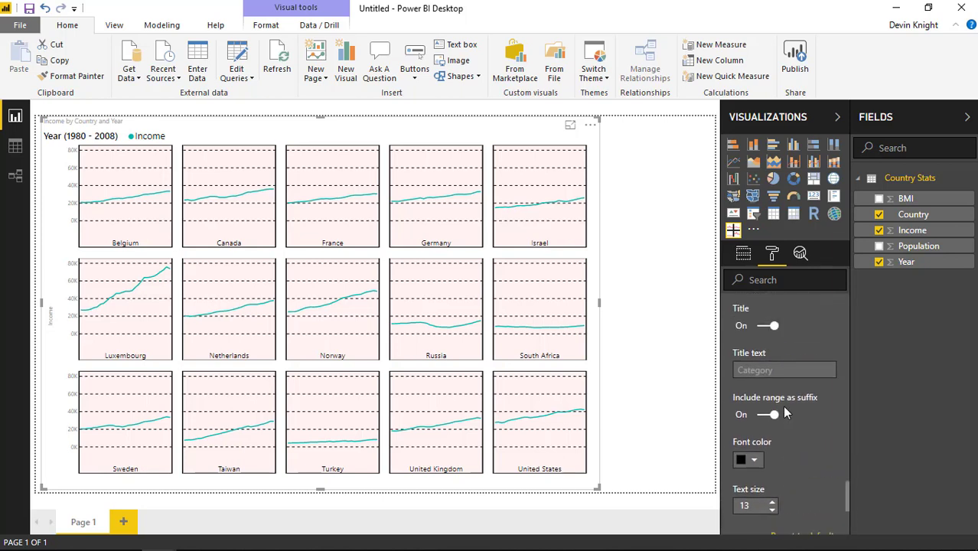
scroll(782, 405, up, 3)
scroll(783, 406, up, 2)
click(770, 396)
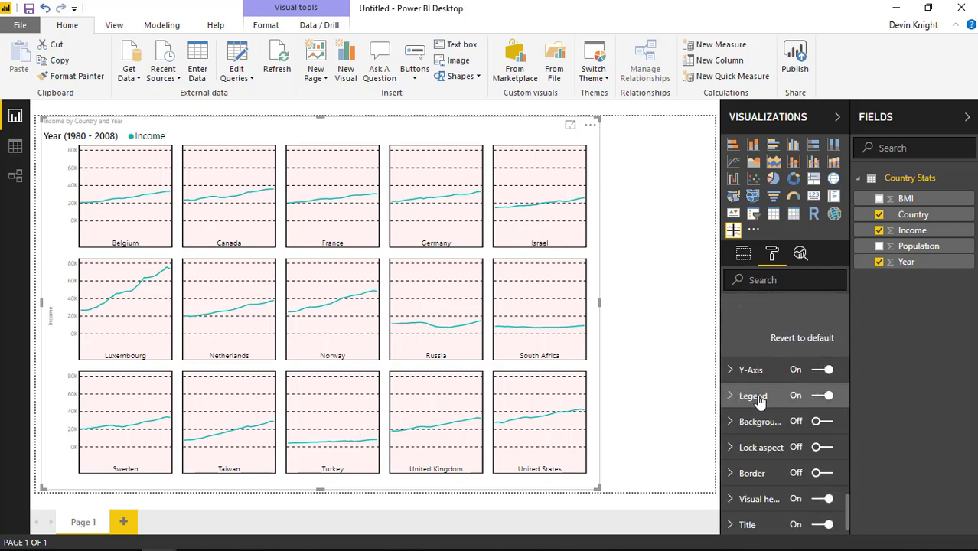
scroll(767, 395, up, 2)
scroll(767, 390, up, 3)
scroll(767, 390, up, 3)
scroll(767, 390, up, 2)
click(729, 480)
scroll(778, 421, up, 2)
scroll(777, 421, up, 3)
scroll(757, 389, up, 3)
scroll(761, 395, up, 3)
scroll(758, 392, up, 3)
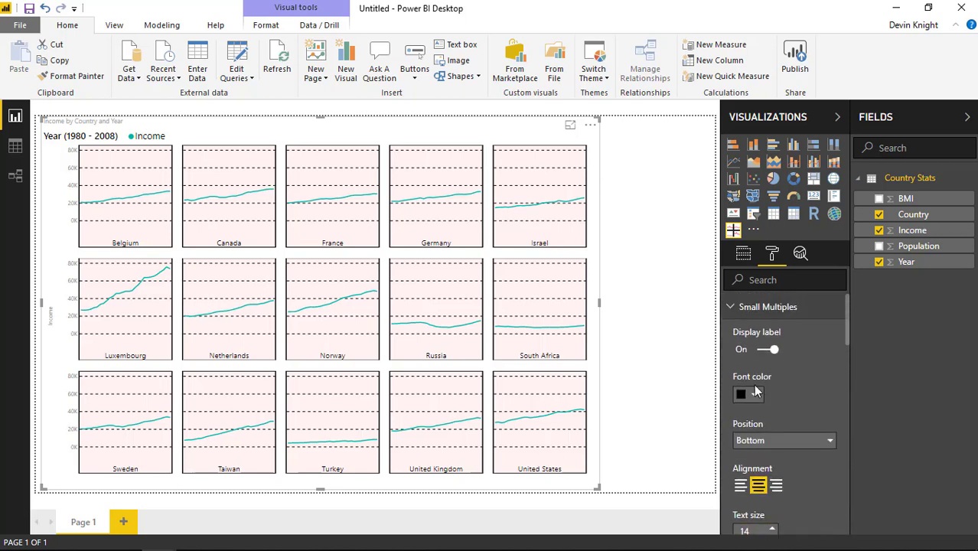
click(754, 307)
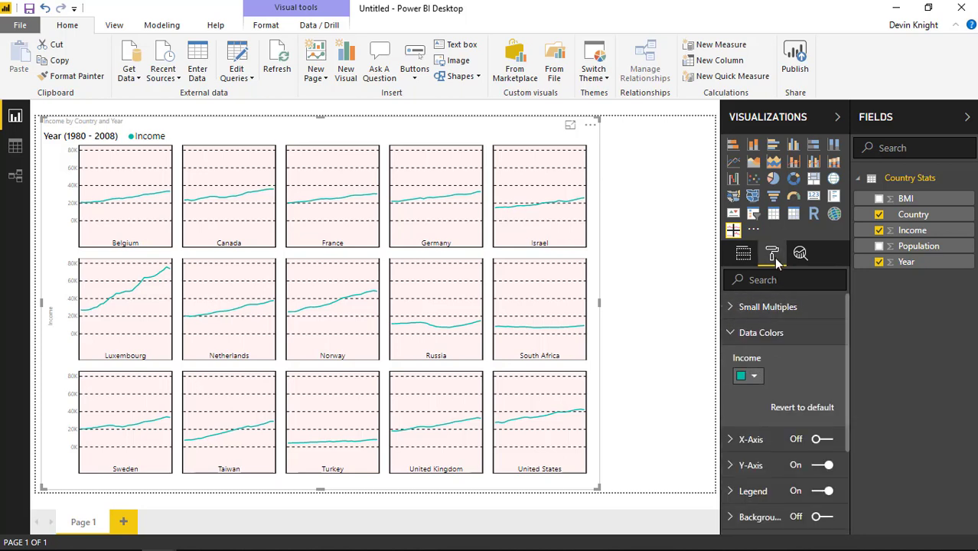
click(733, 332)
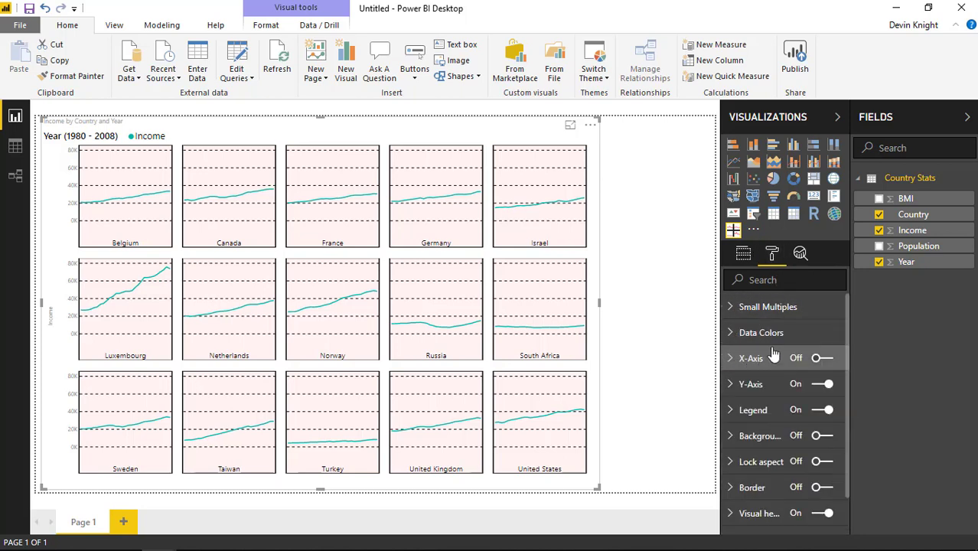